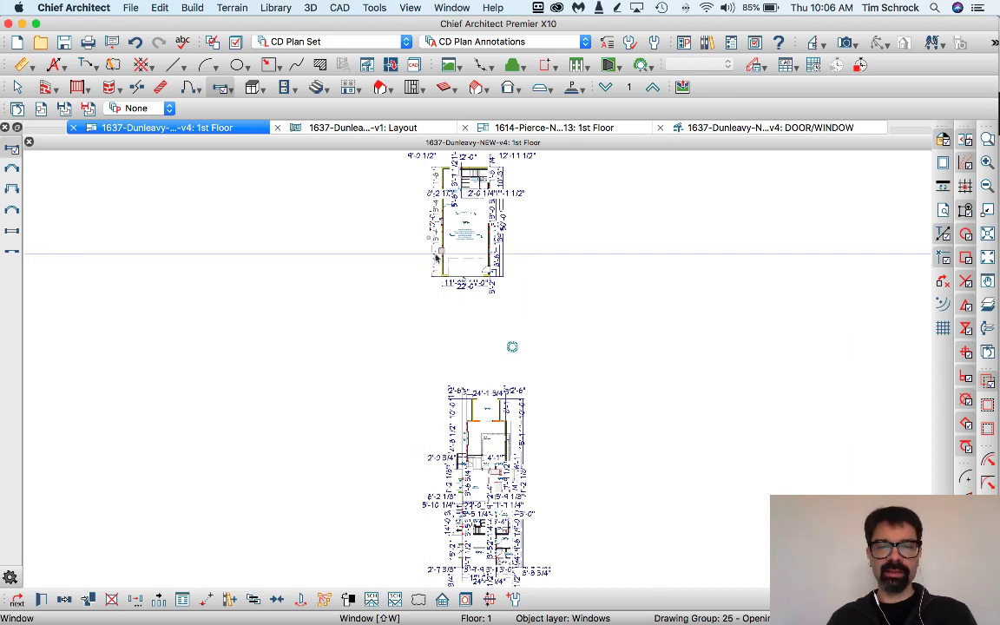
Step: Inspect the custom object fields in the specification of the six first-floor garage windows
key(shift+z)
drag(424, 306, 540, 146)
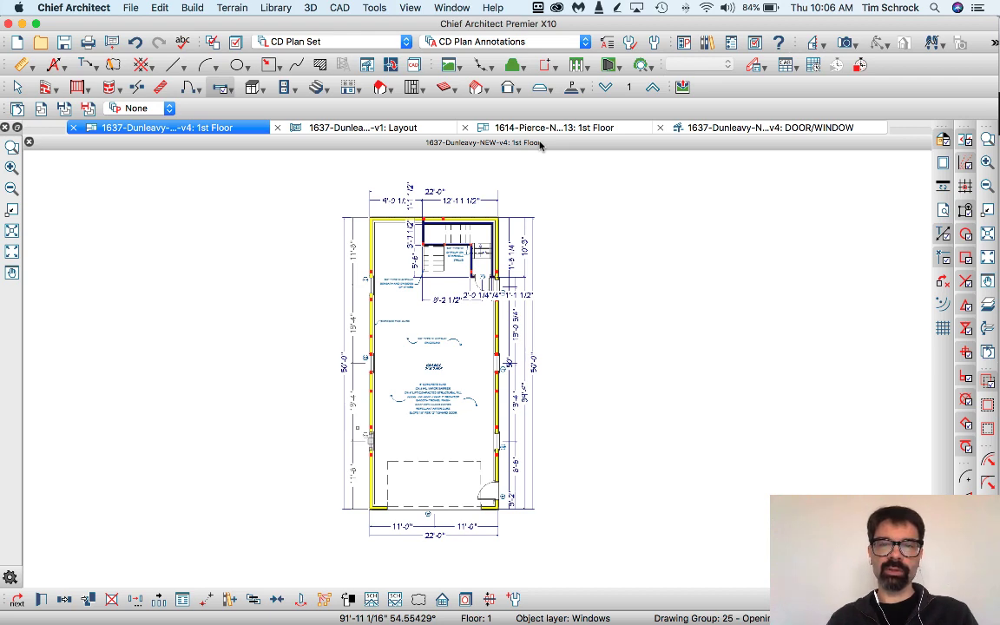
key(ctrl+w)
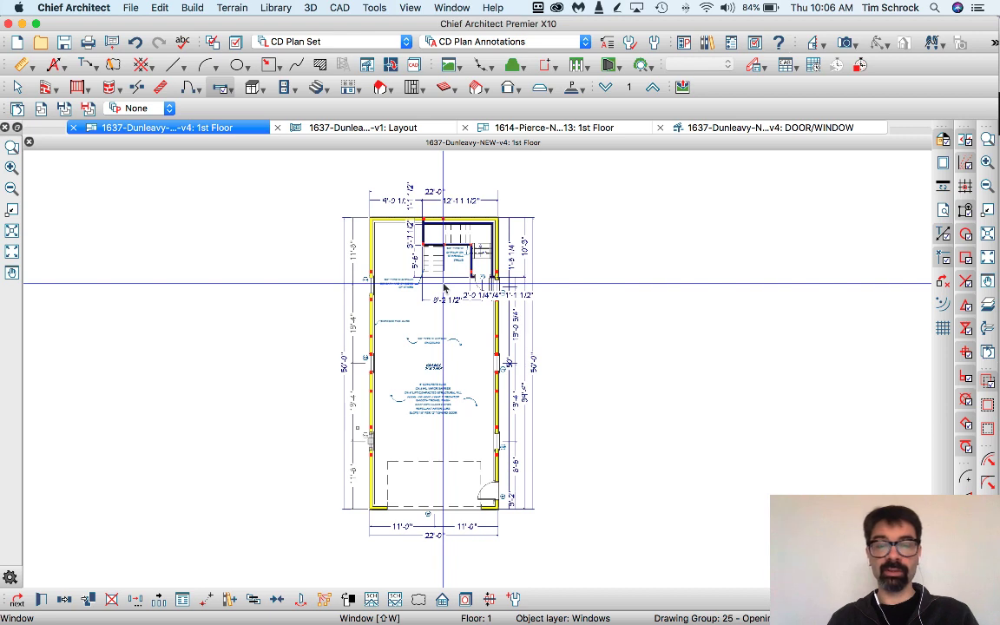
click(189, 86)
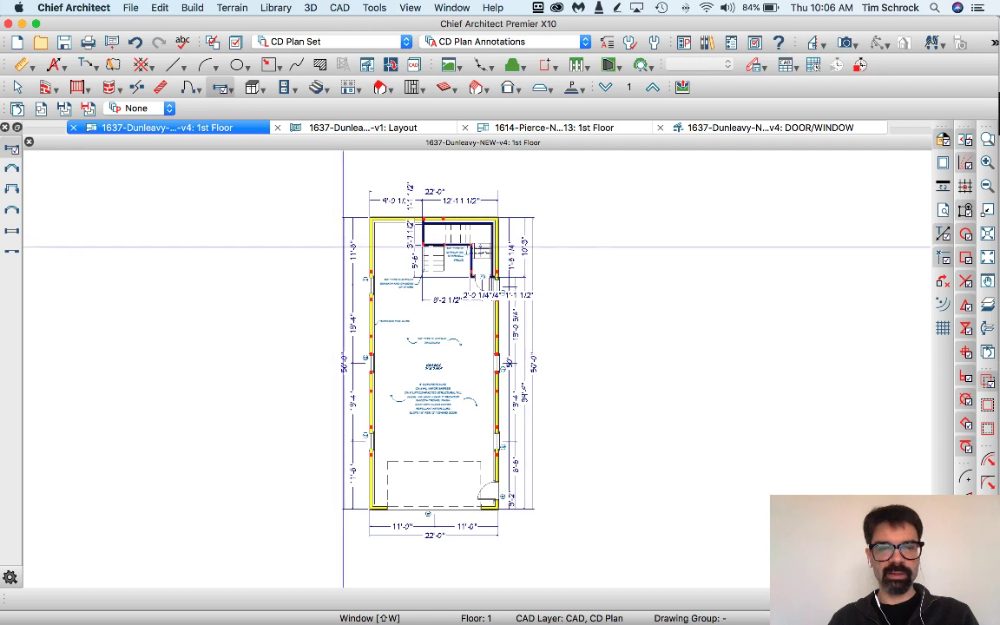
drag(343, 248, 534, 473)
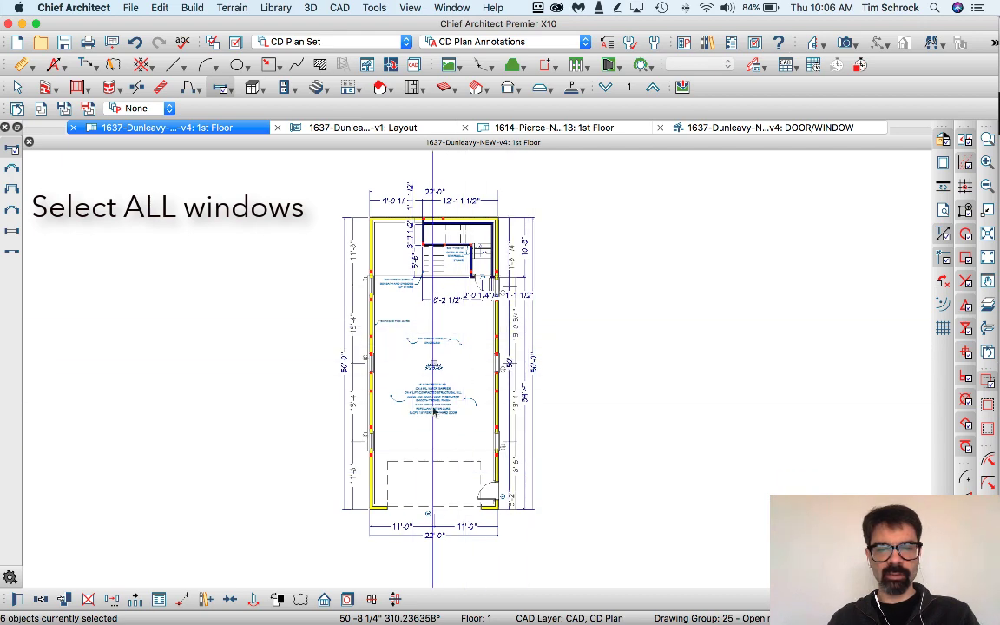
key(super+e)
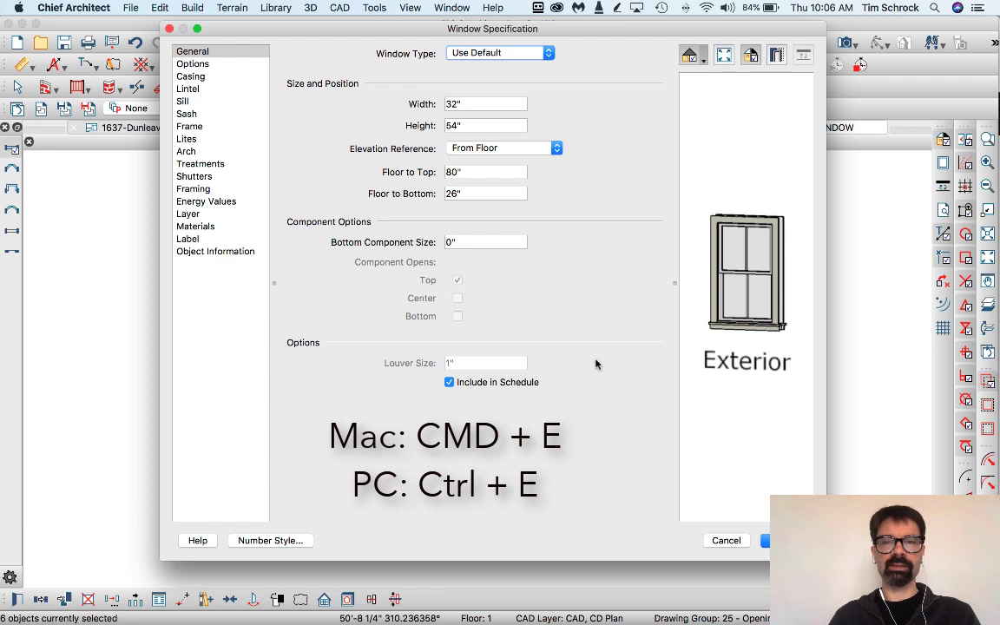
click(207, 250)
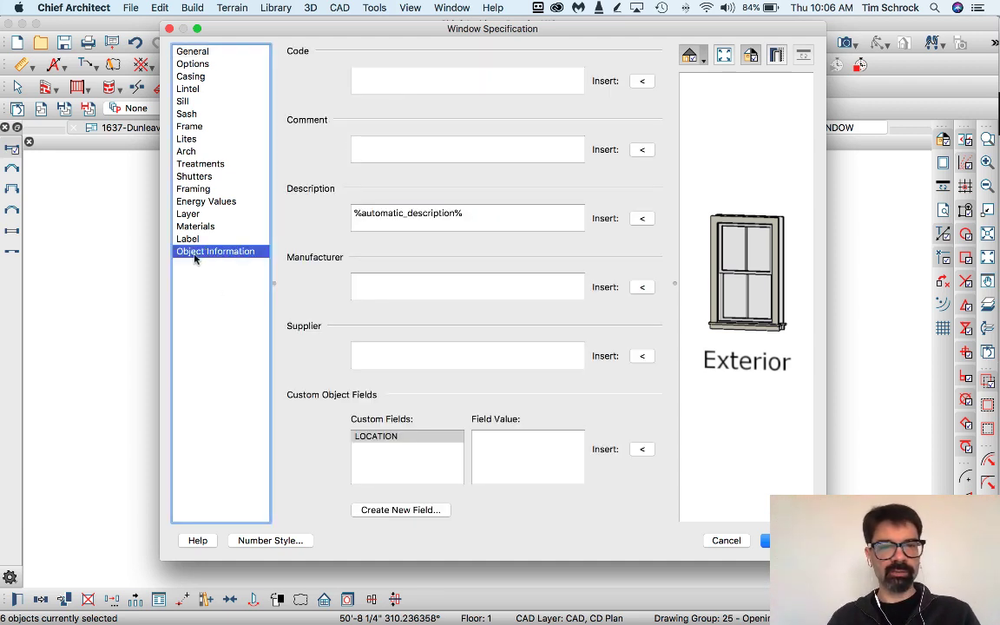
drag(364, 30, 363, 48)
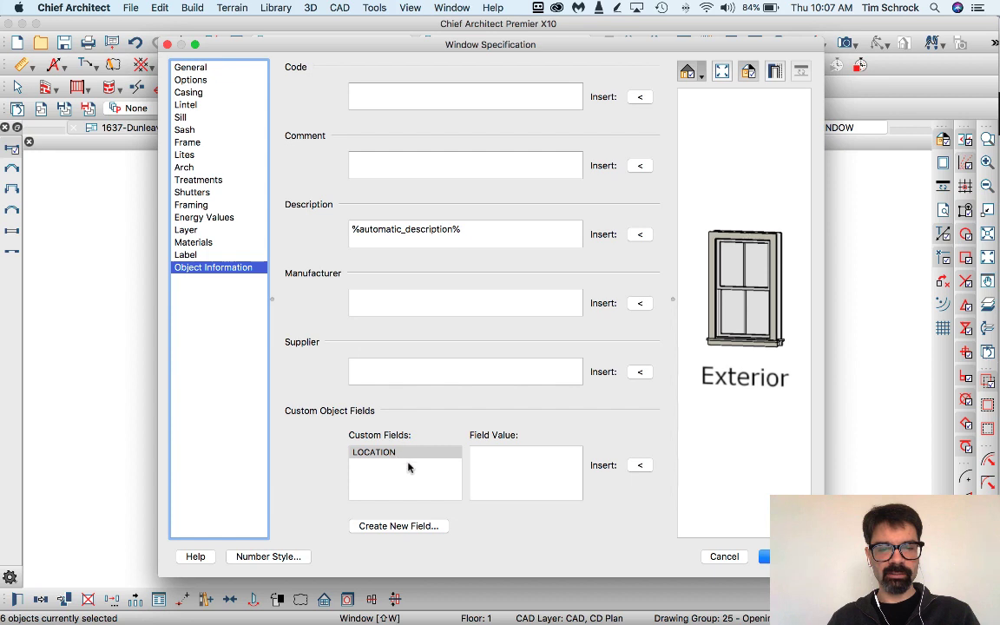
click(724, 558)
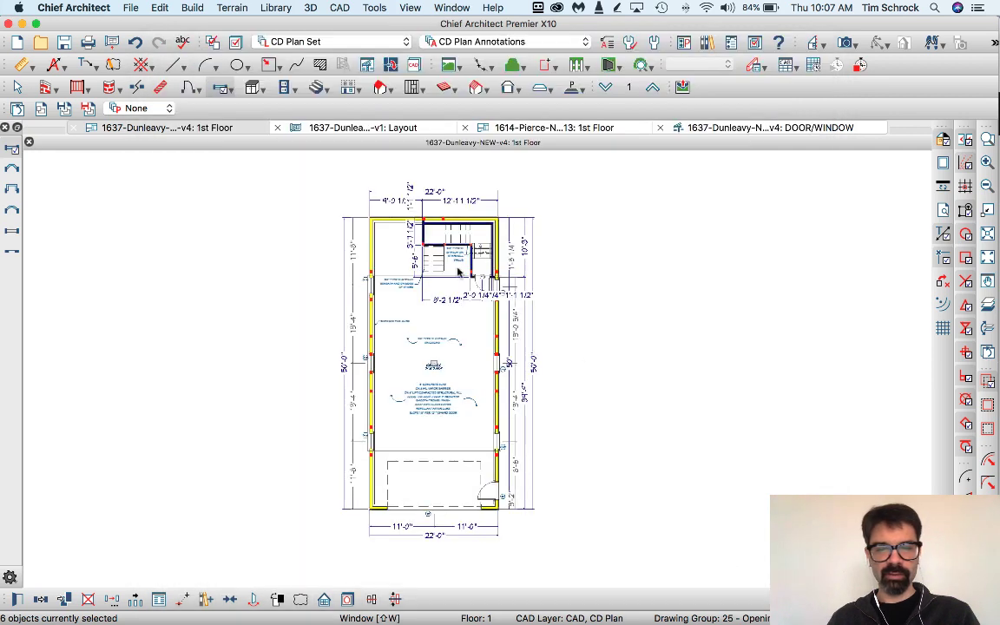
Step: Inspect the LOCATION custom field of the first-floor garage doors and the dialog for adding a new custom field
click(188, 87)
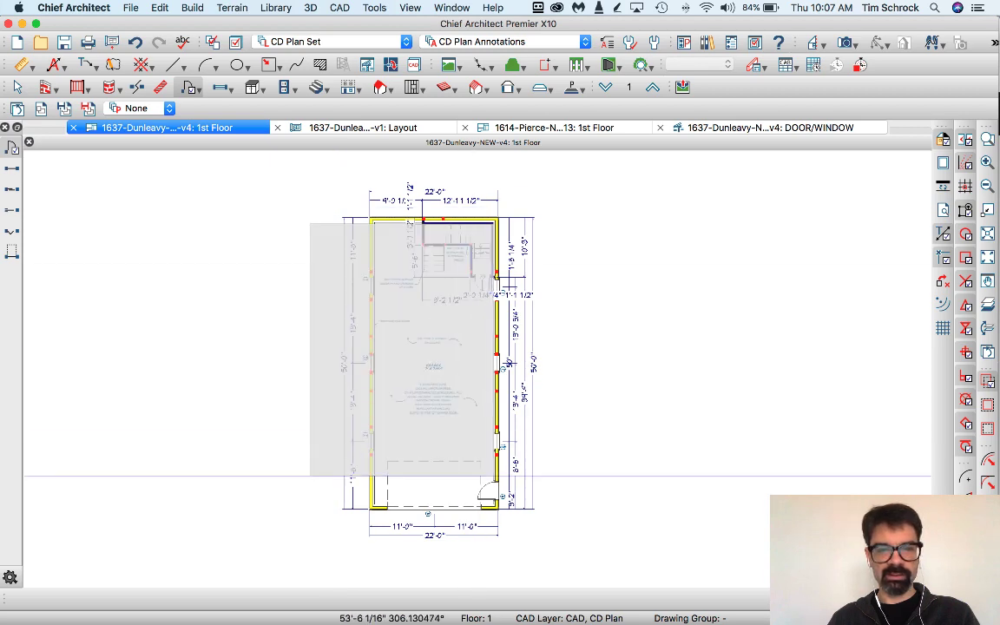
drag(497, 475, 538, 523)
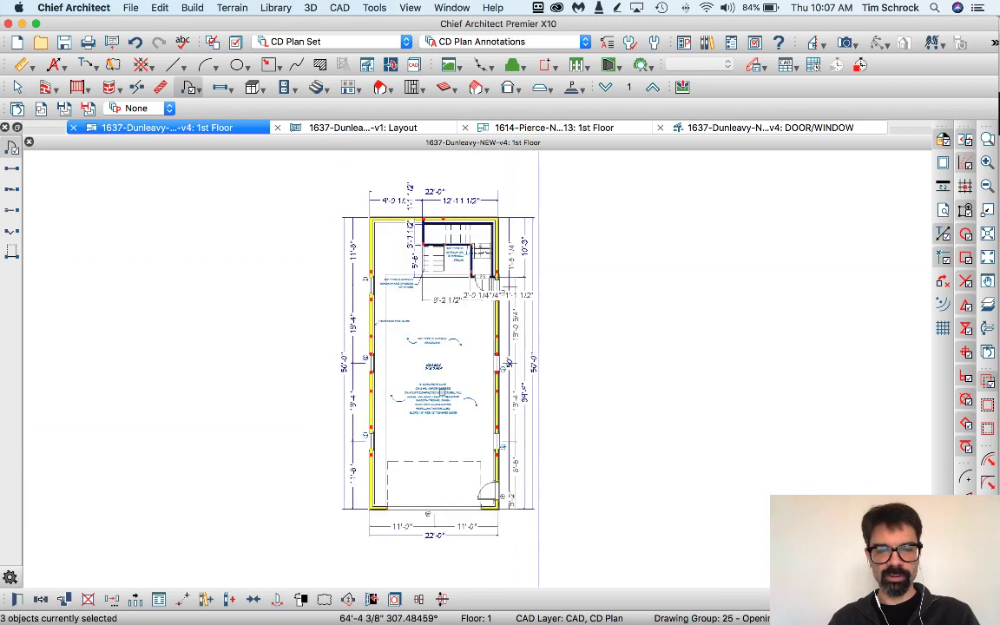
key(super+e)
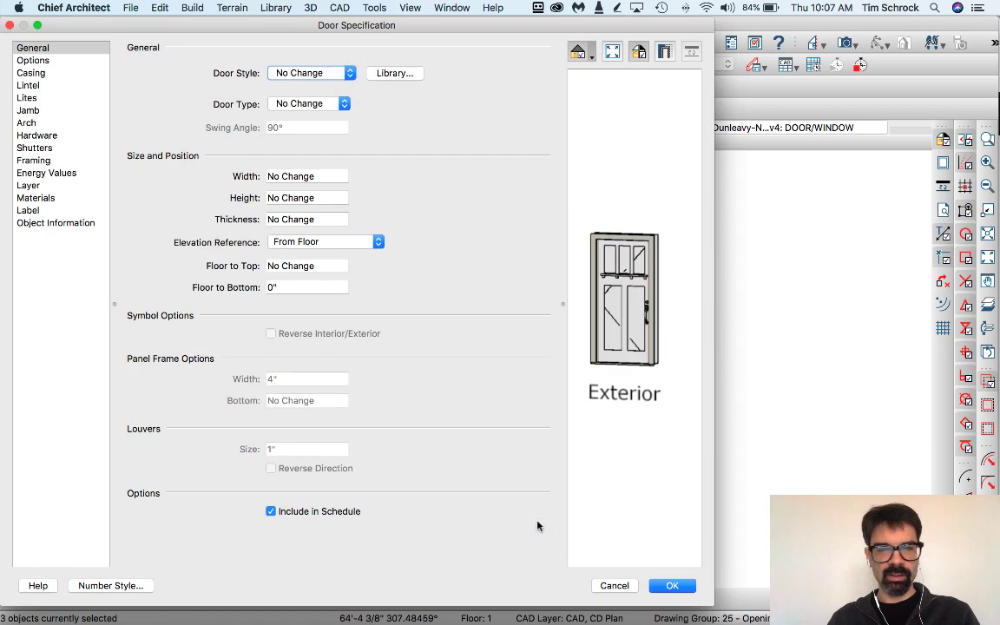
click(60, 223)
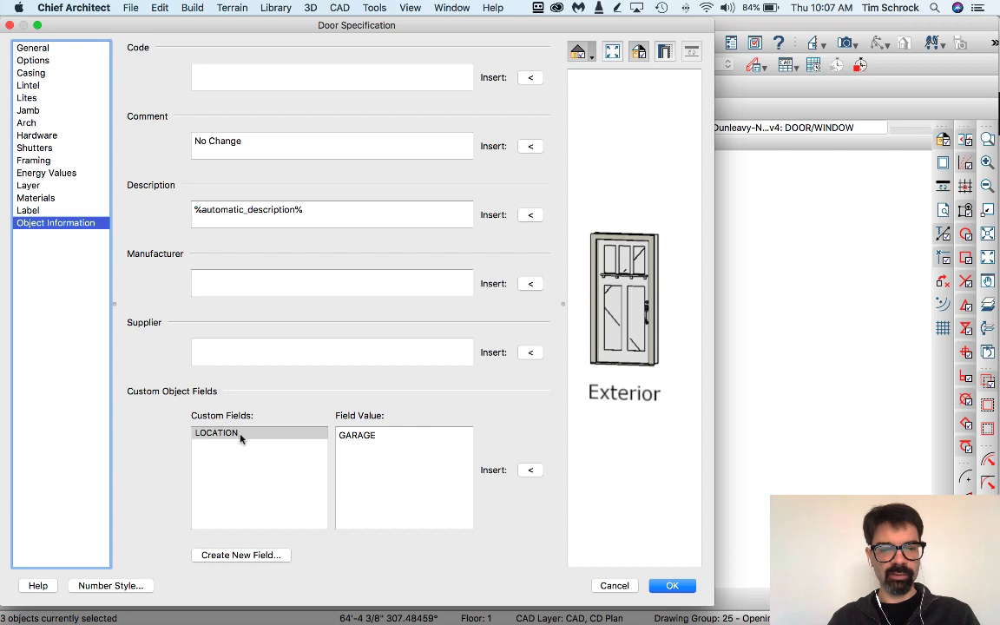
click(247, 556)
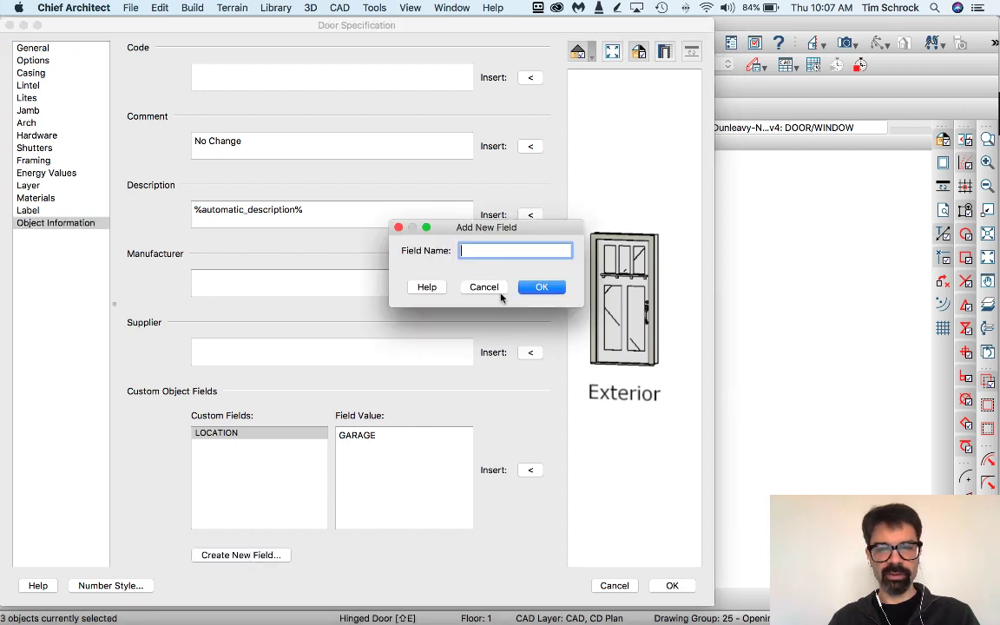
click(498, 294)
click(608, 586)
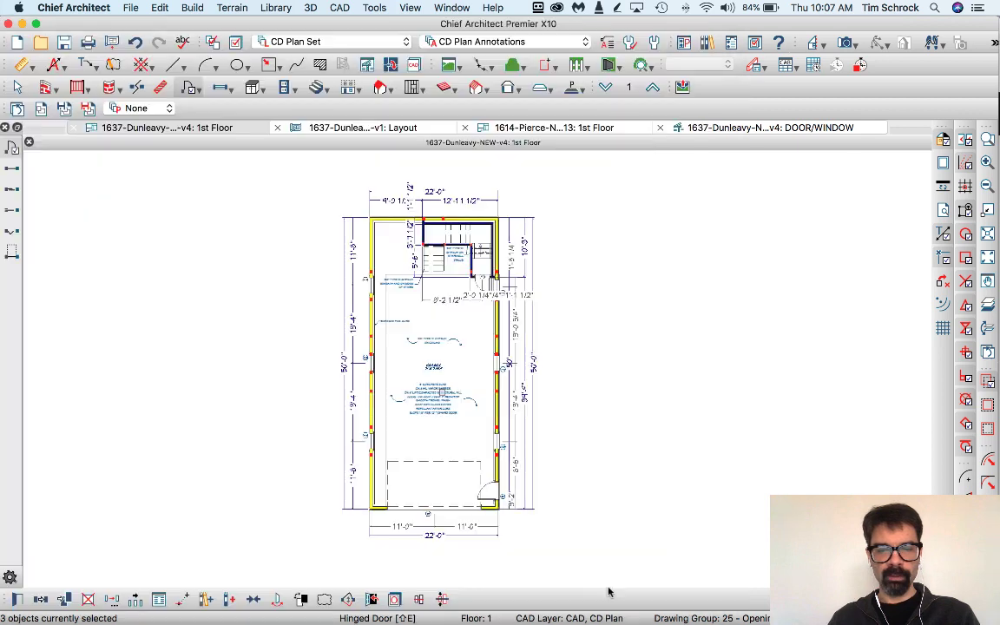
Step: Set the LOCATION custom field to GARAGE for all windows on the first floor of the garage
click(221, 86)
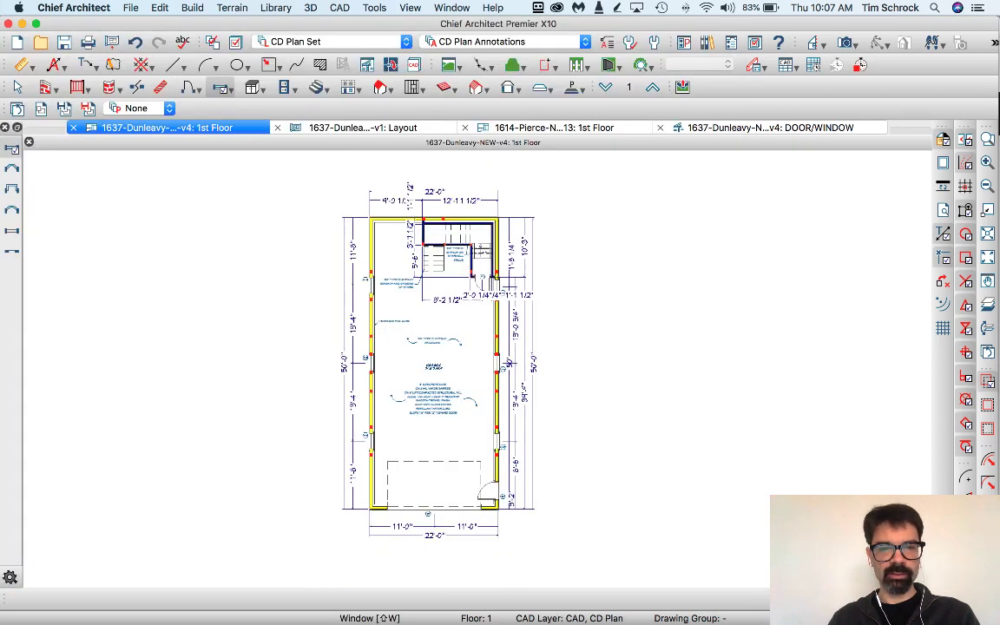
shift+drag(345, 237, 553, 478)
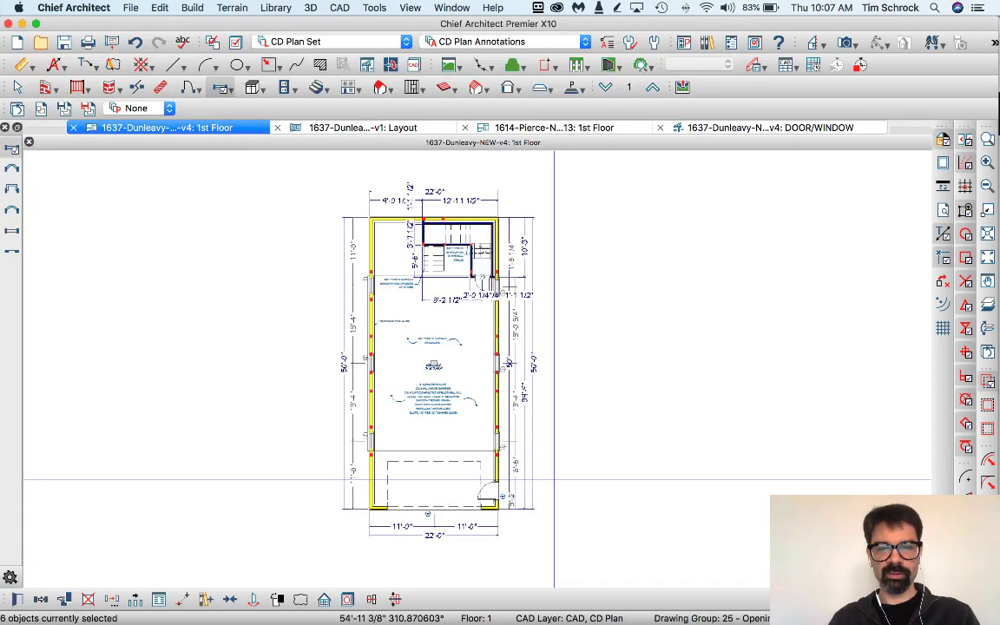
key(super+e)
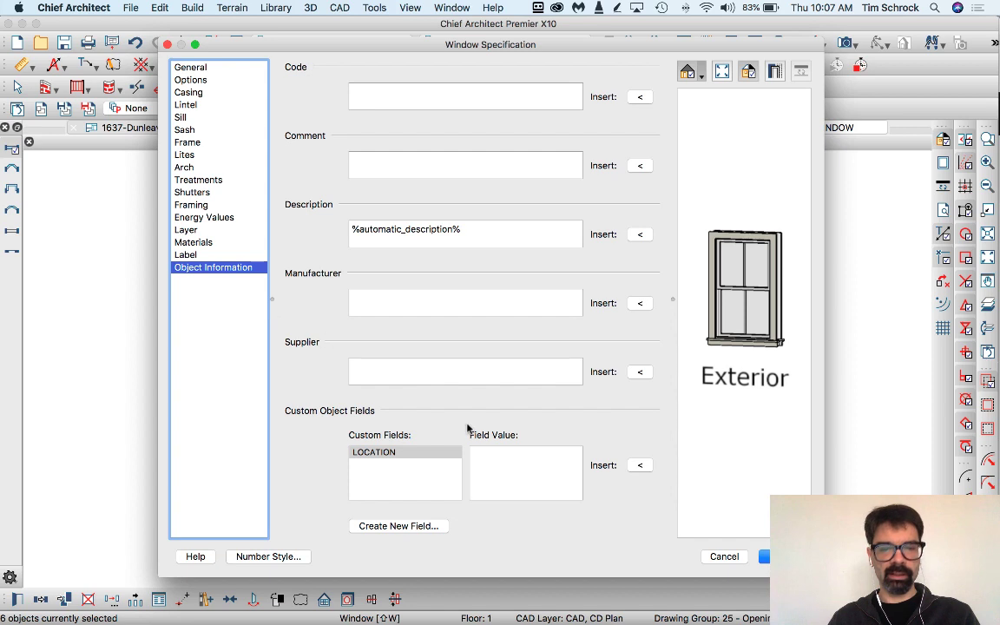
click(503, 479)
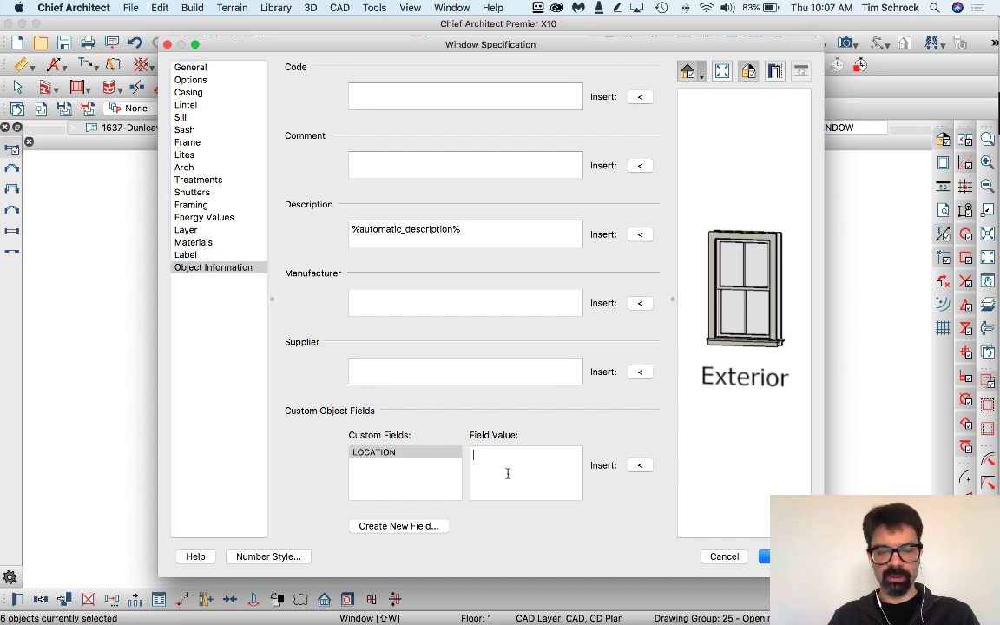
text(GARAG)
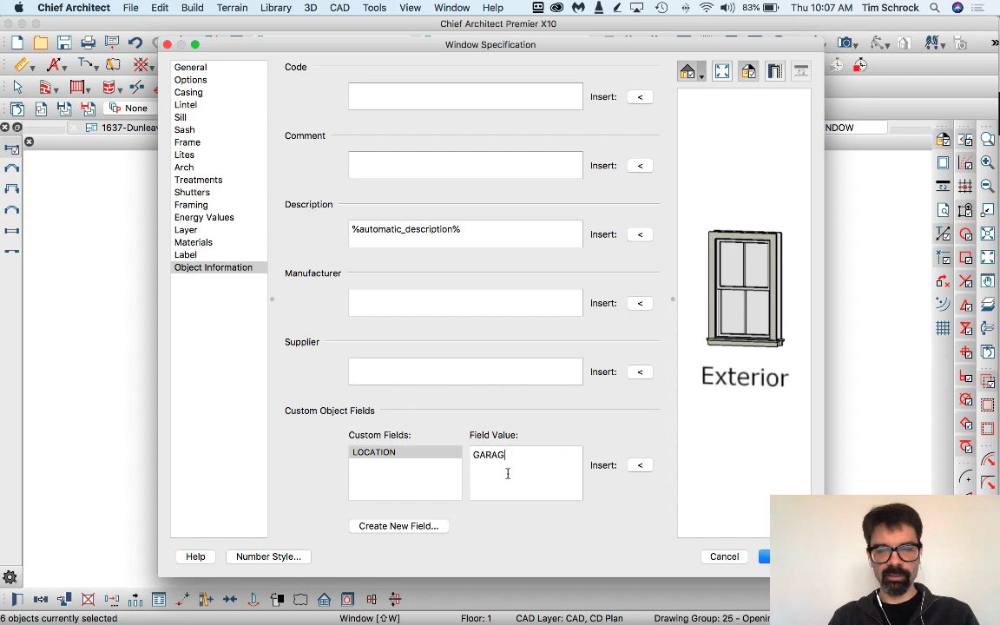
text(E)
key(Return)
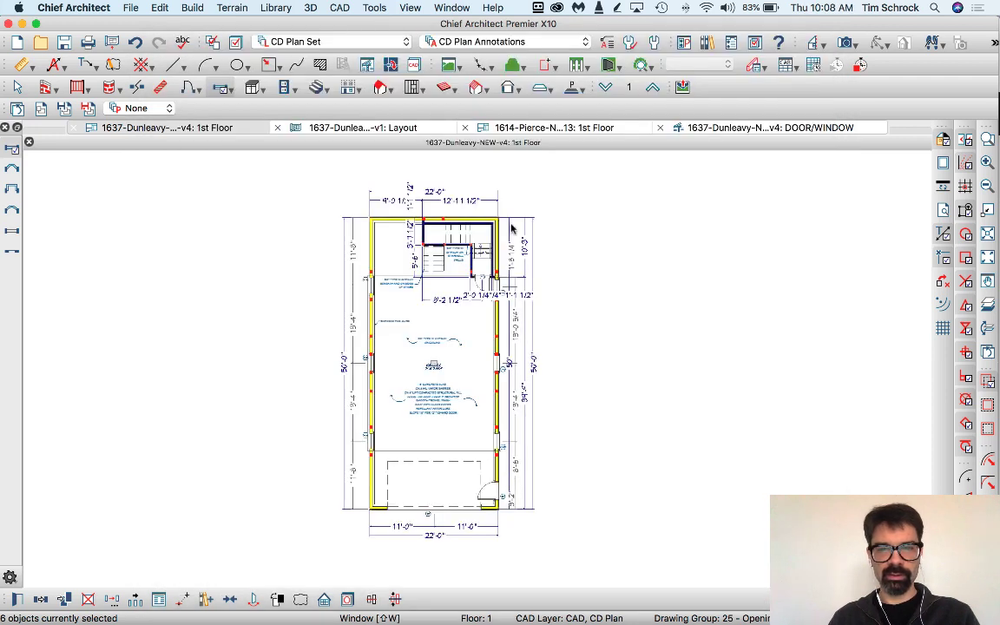
Step: Set the LOCATION custom field to GARAGE for all windows on the second floor of the garage building
click(652, 87)
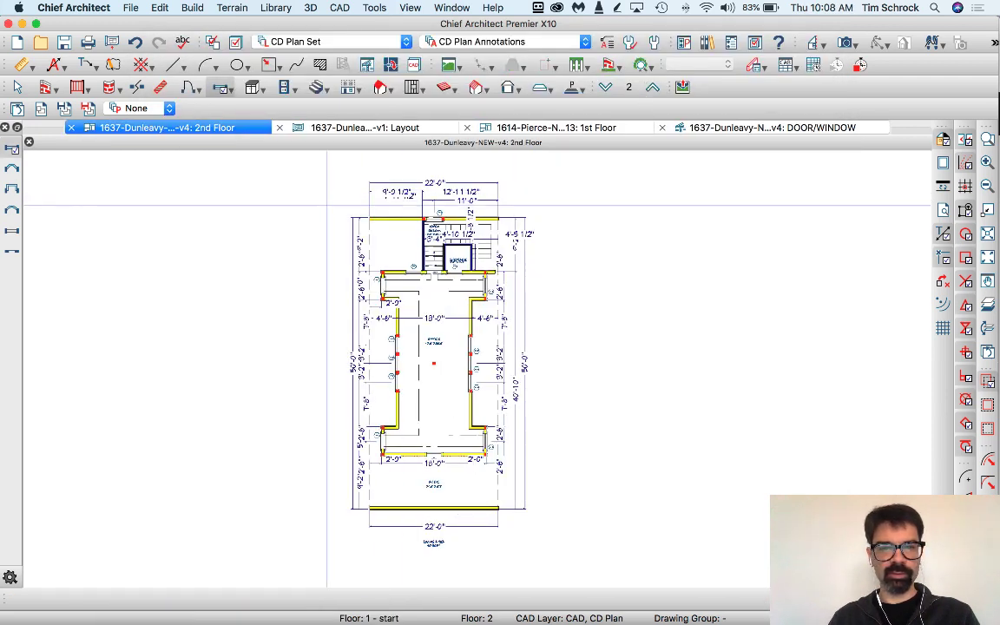
drag(318, 203, 551, 486)
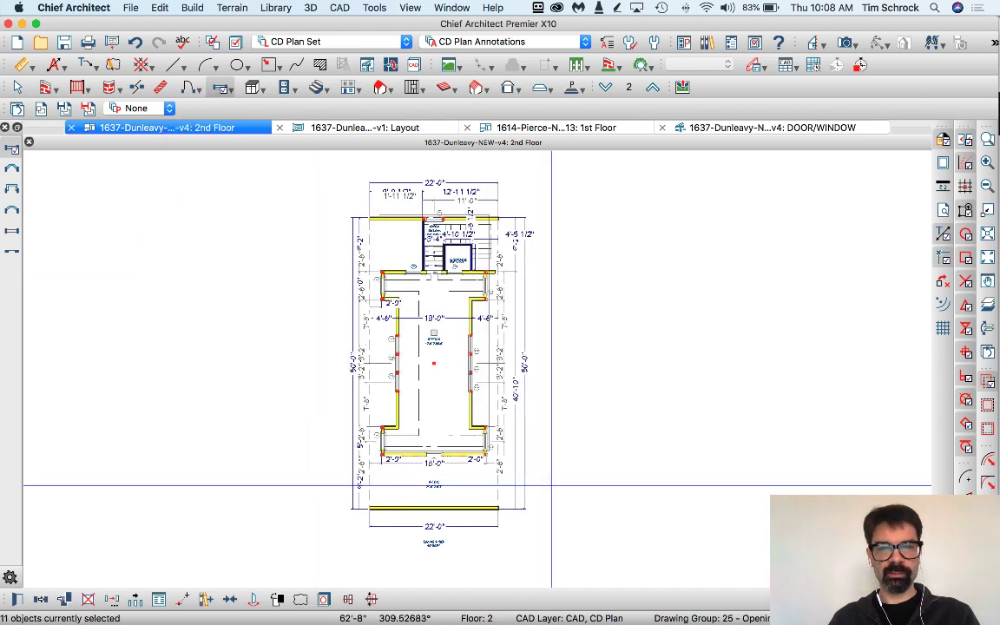
key(super+e)
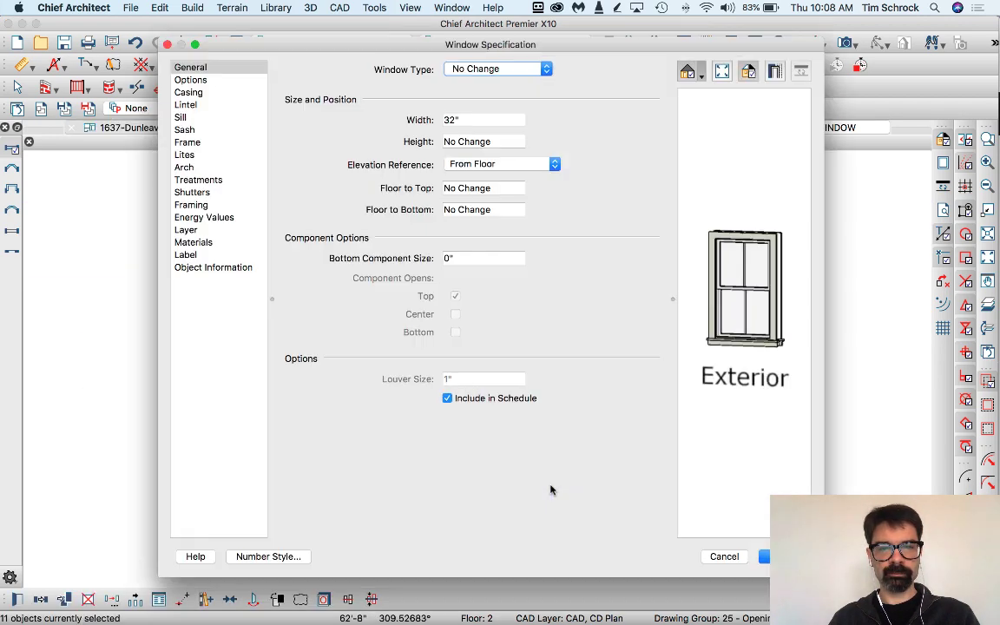
click(221, 267)
click(496, 469)
text(GARAGE)
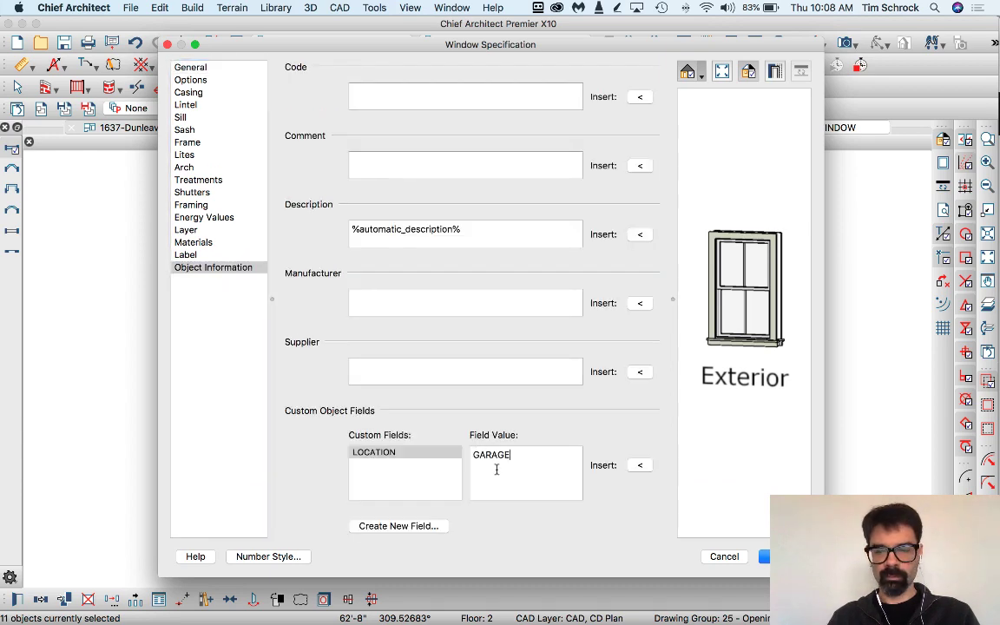
key(Return)
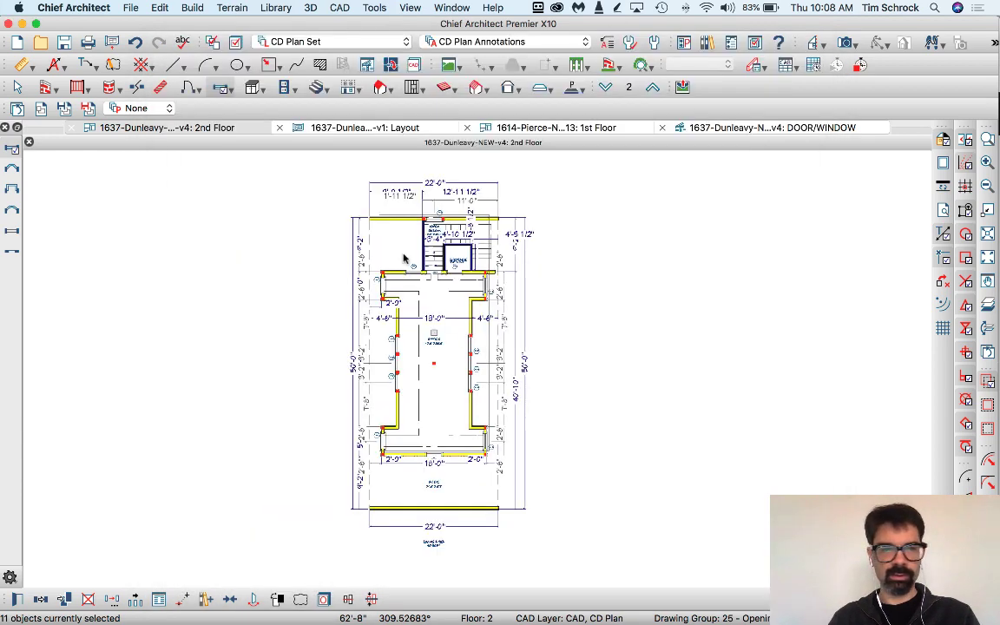
Step: Set the LOCATION custom field to GARAGE for all doors on the second floor of the garage building
click(188, 87)
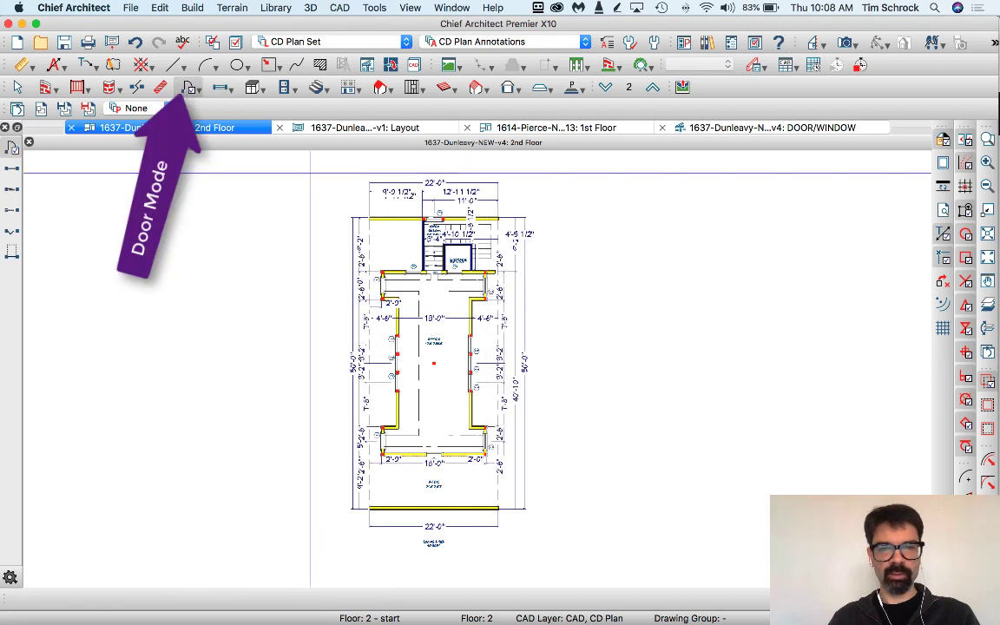
drag(438, 375, 534, 484)
key(super+e)
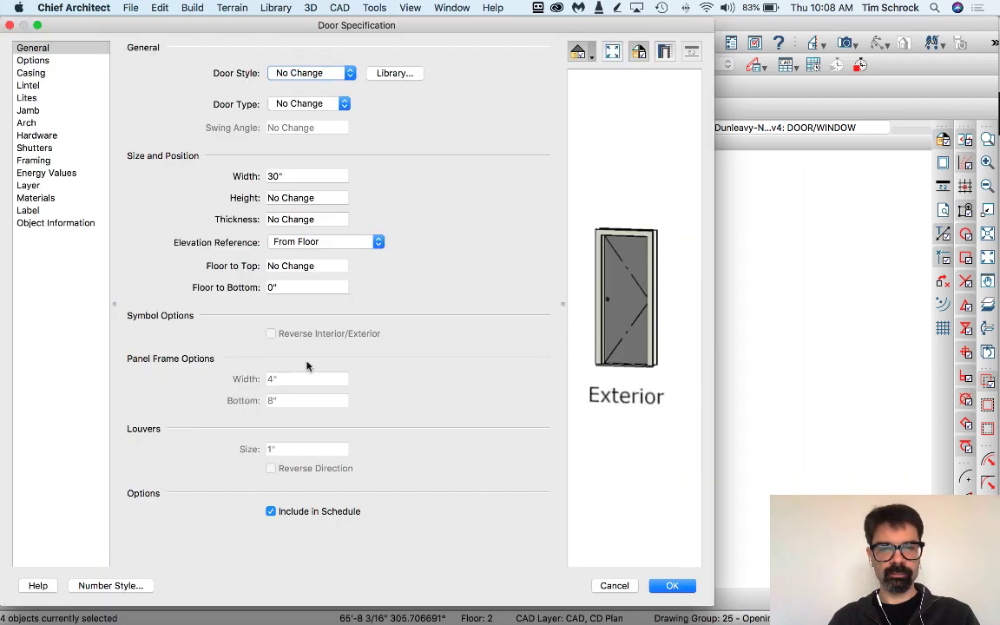
click(73, 223)
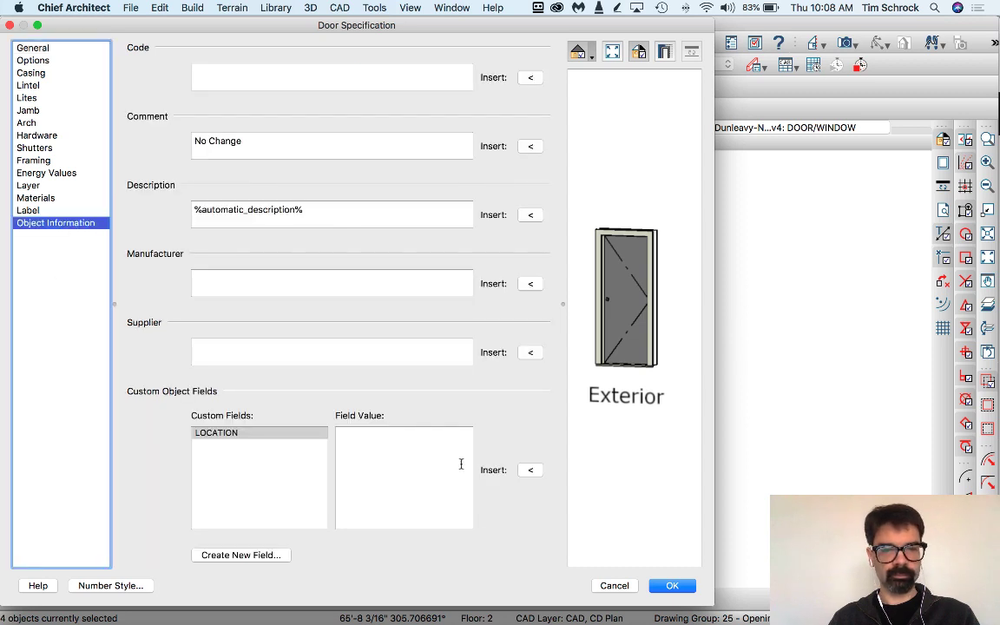
click(428, 468)
text(GAR)
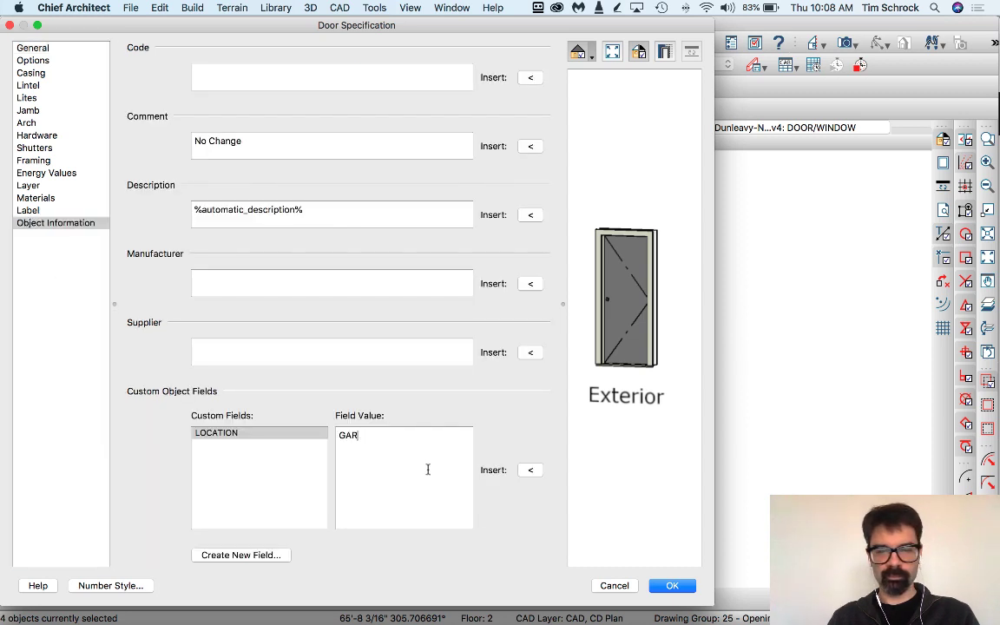
text(AGE)
key(Return)
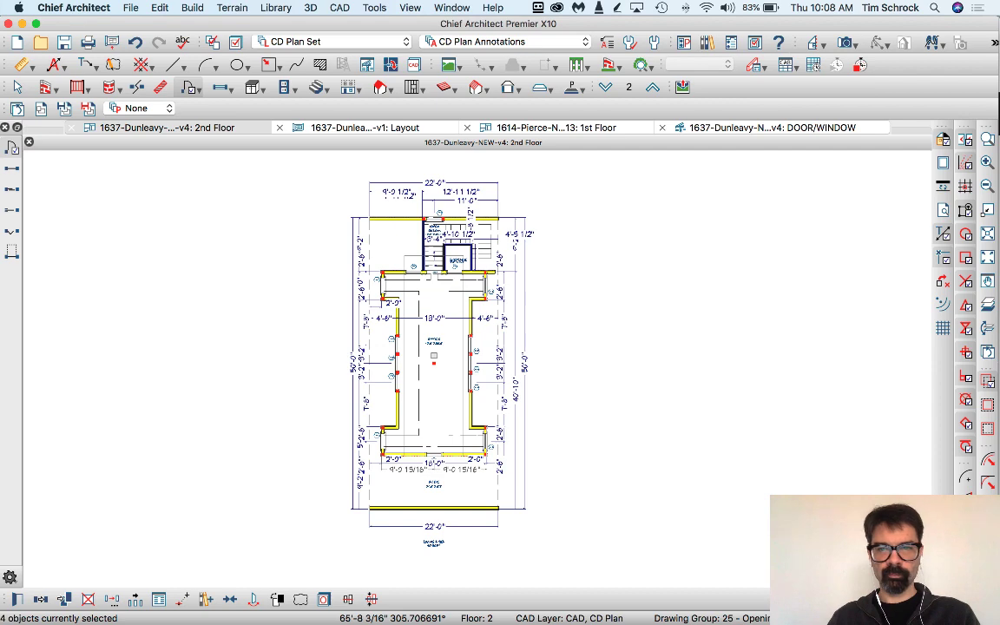
Step: In the DOOR/WINDOW detail, move the three second-floor GARAGE door rows to the end of the door schedule
click(697, 129)
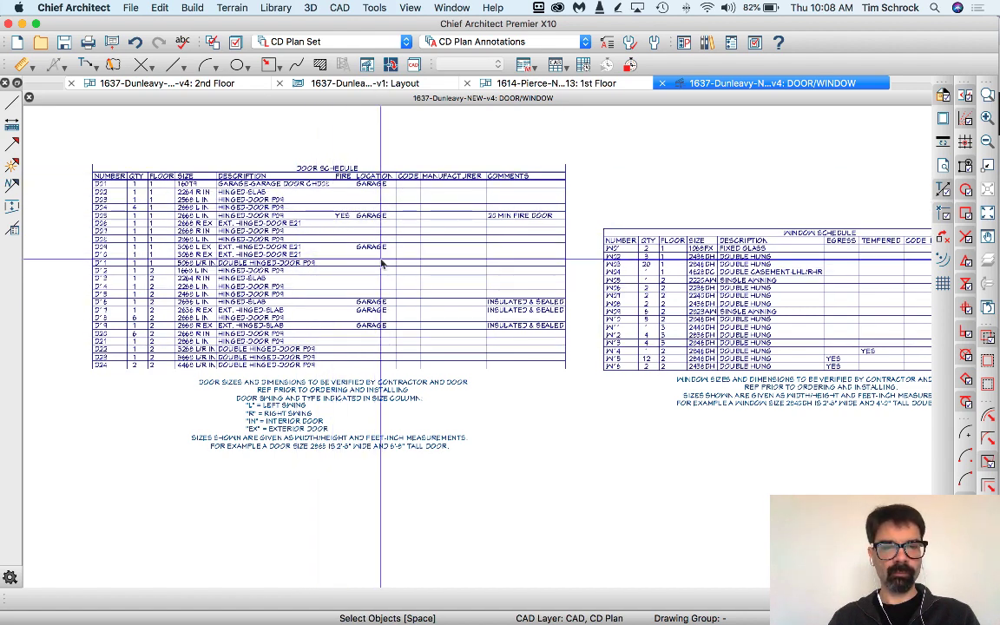
click(176, 331)
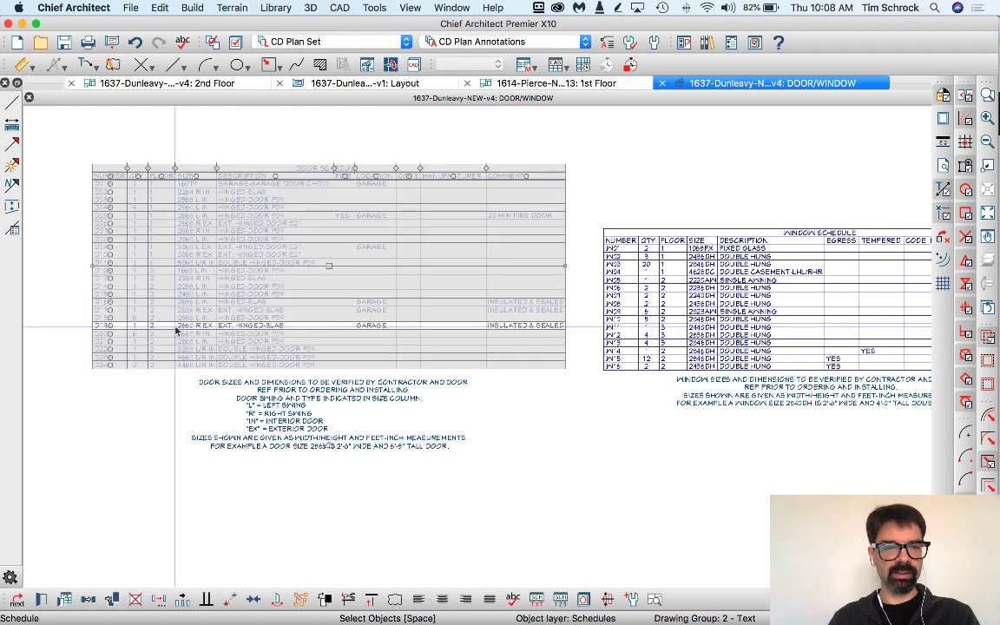
drag(108, 327, 111, 365)
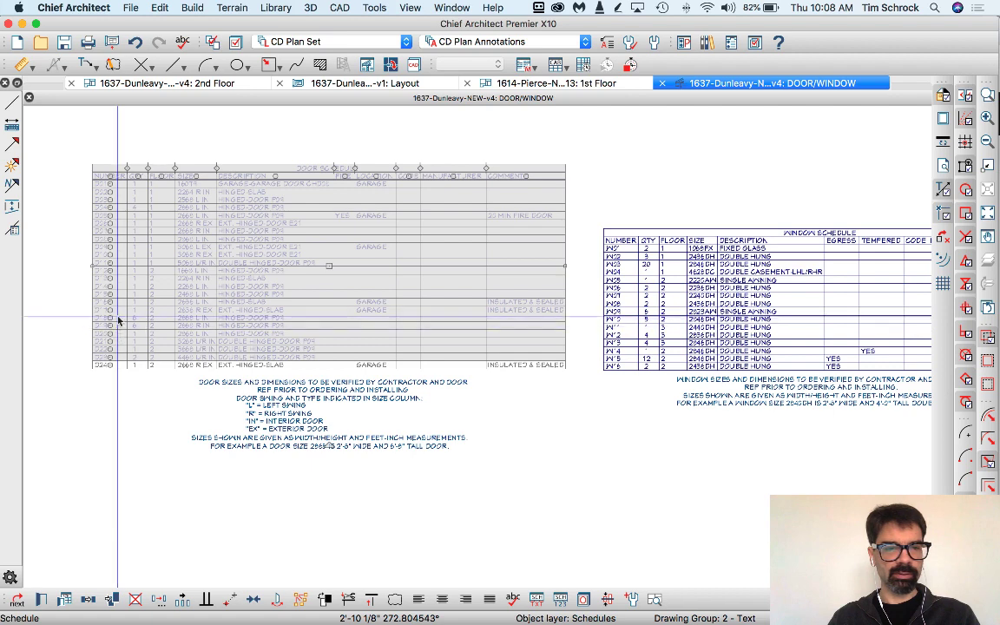
drag(111, 309, 114, 357)
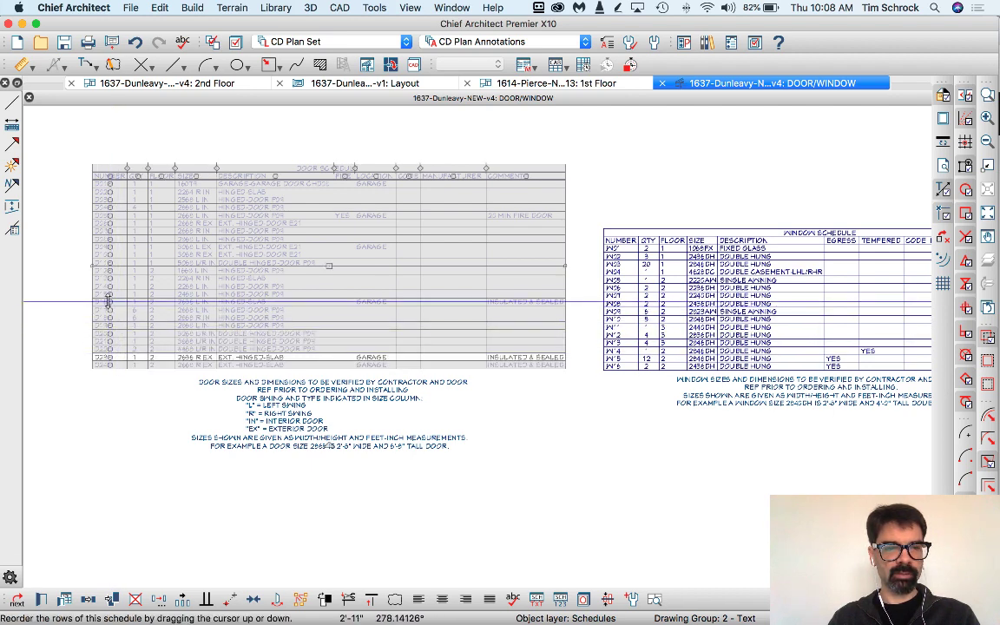
drag(109, 301, 120, 348)
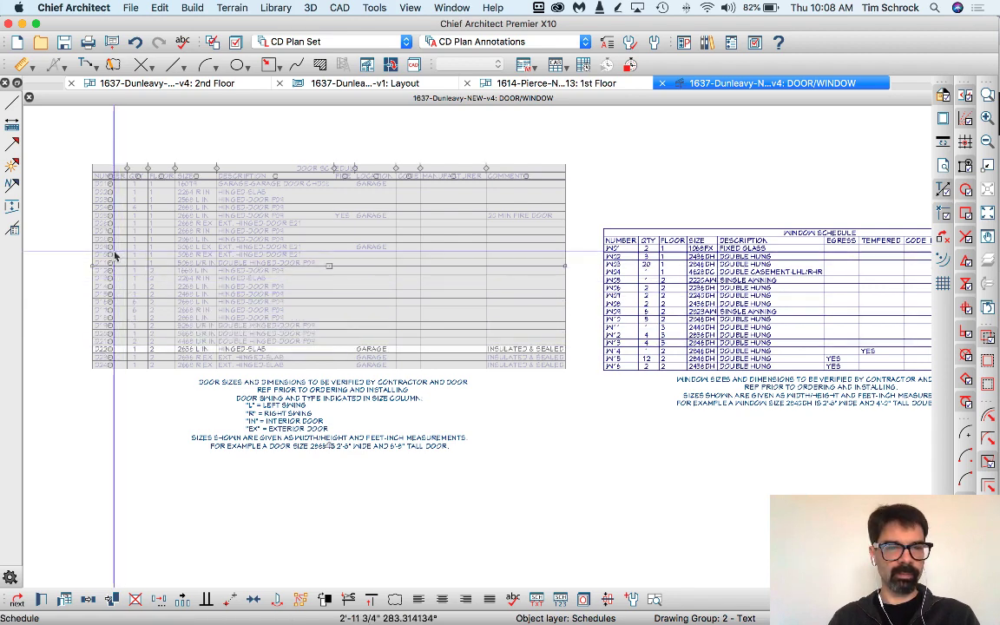
Step: Move the first-floor GARAGE exterior door, fire door and garage door rows directly above the second-floor GARAGE rows in the door schedule
drag(110, 249, 121, 340)
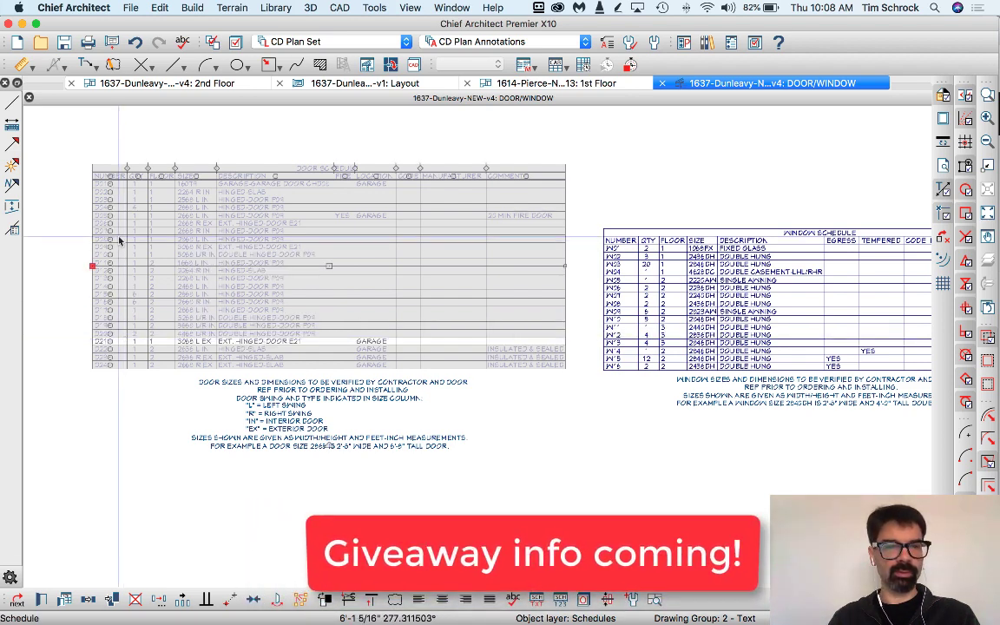
drag(110, 216, 107, 331)
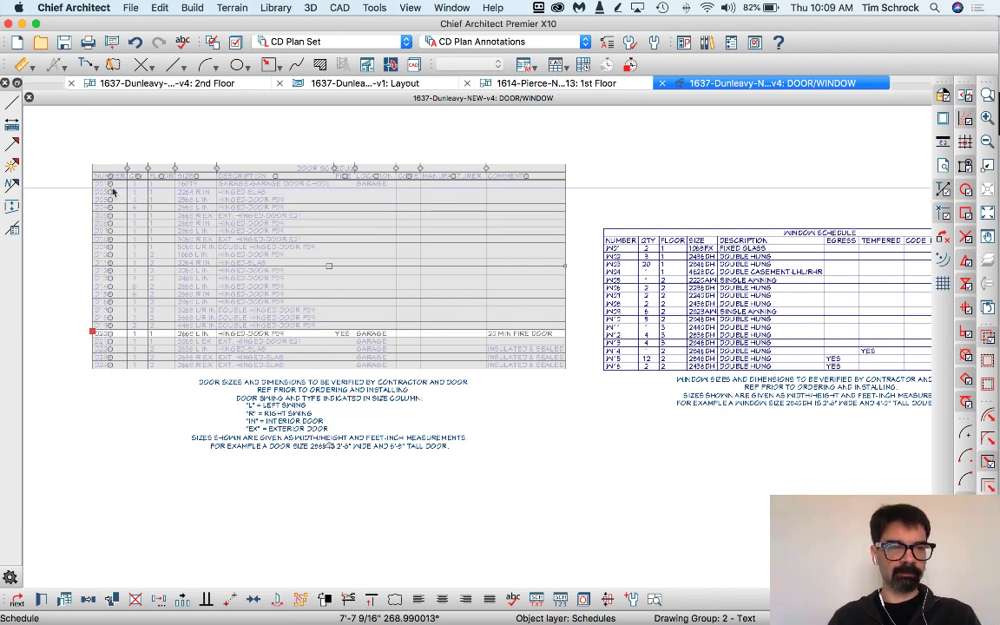
drag(111, 184, 121, 322)
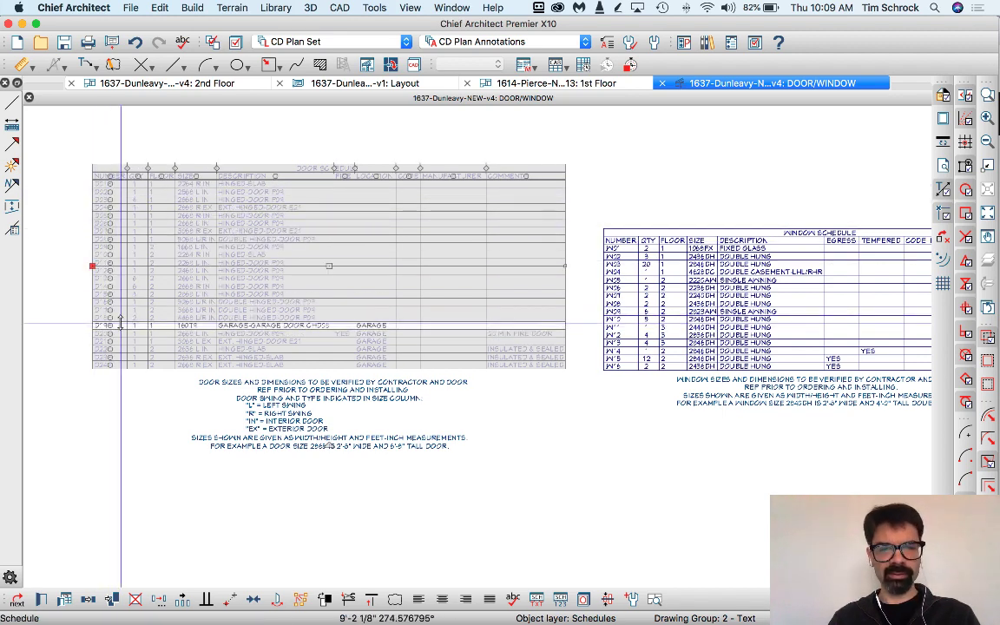
Step: Add the LOCATION column to the window schedule and place it between Tempered and Code
click(665, 325)
middle_drag(577, 422, 384, 404)
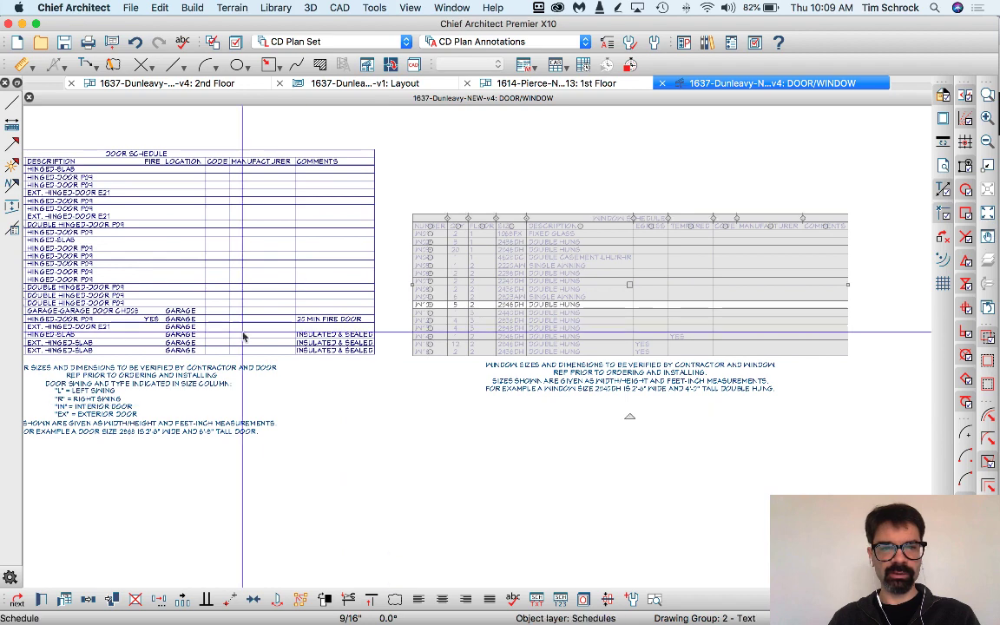
double_click(606, 291)
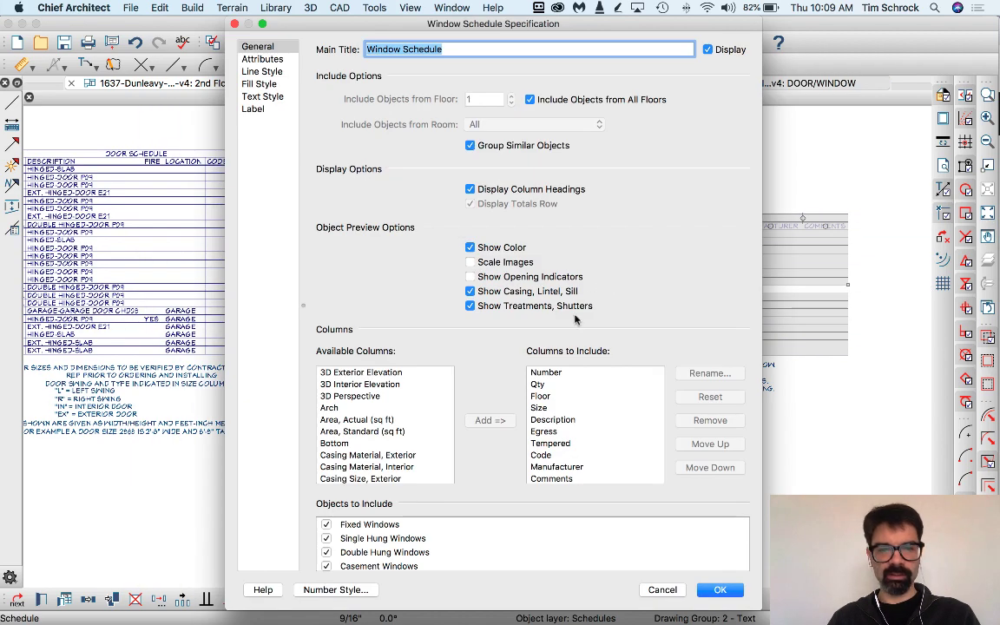
scroll(403, 466, down, 6)
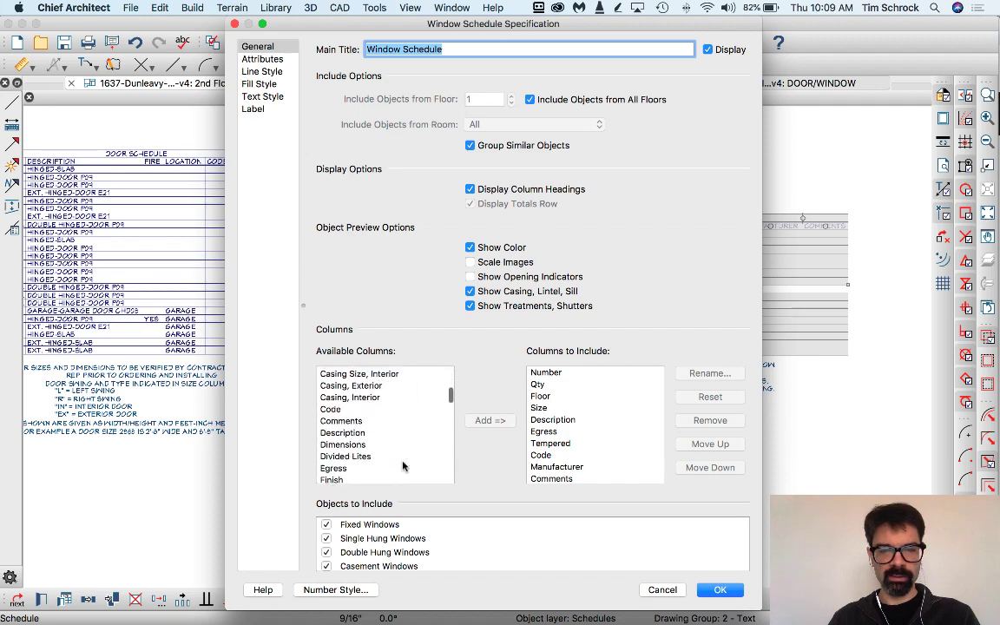
scroll(402, 466, down, 2)
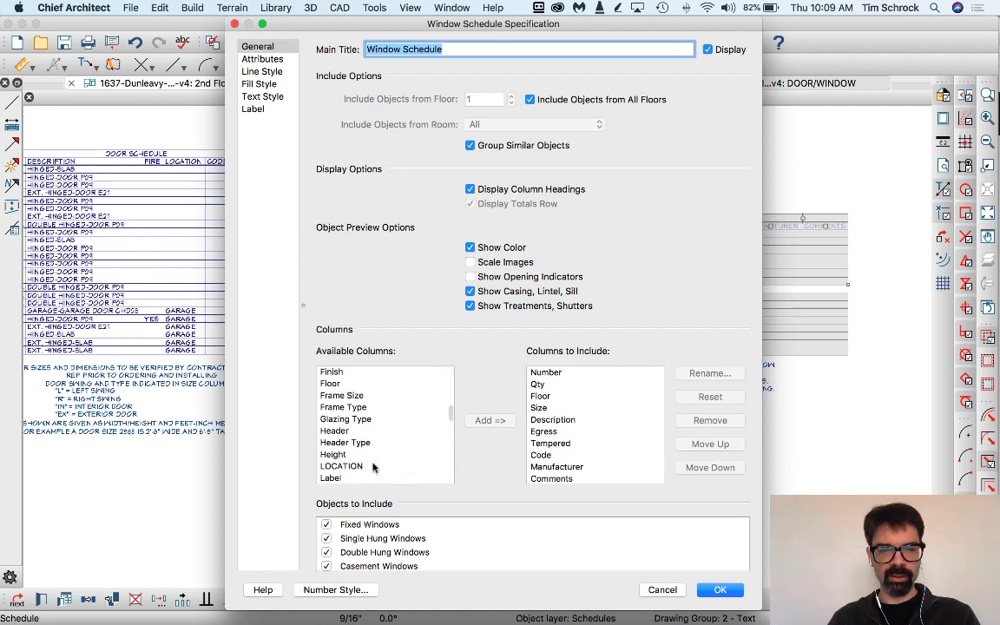
click(323, 465)
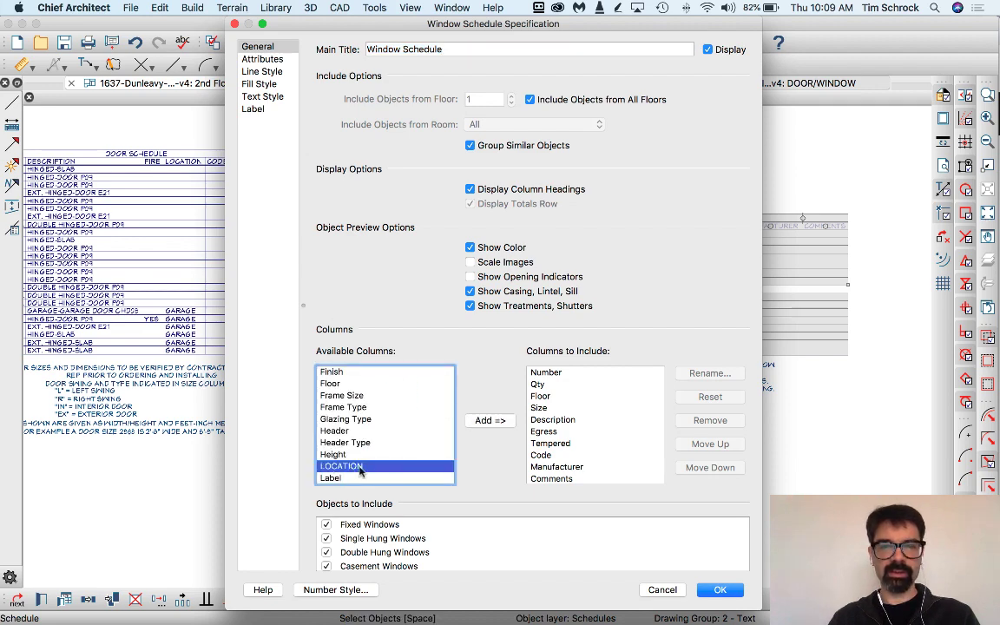
click(487, 421)
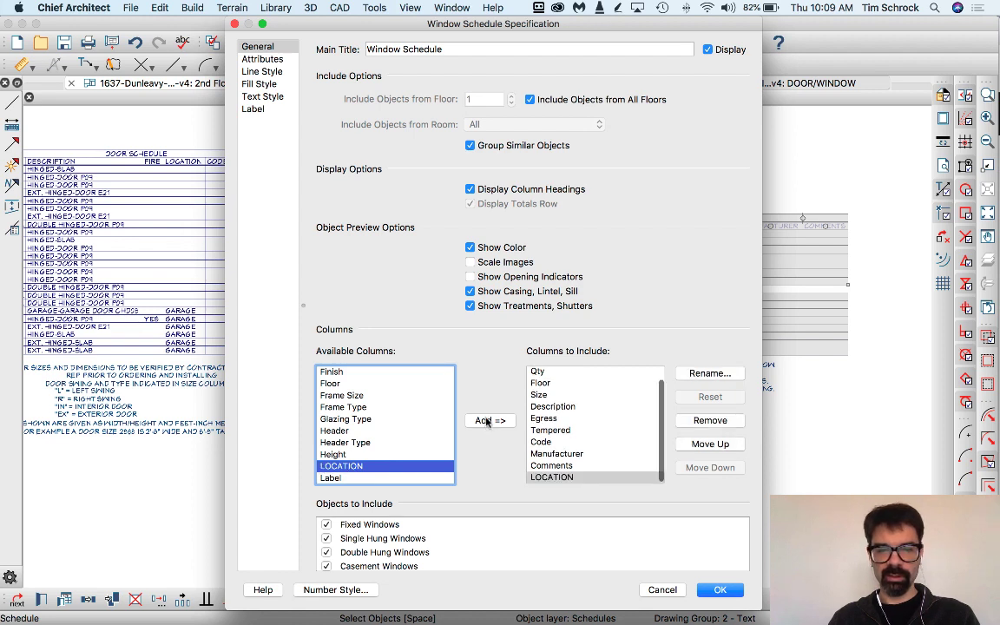
click(709, 444)
click(710, 444)
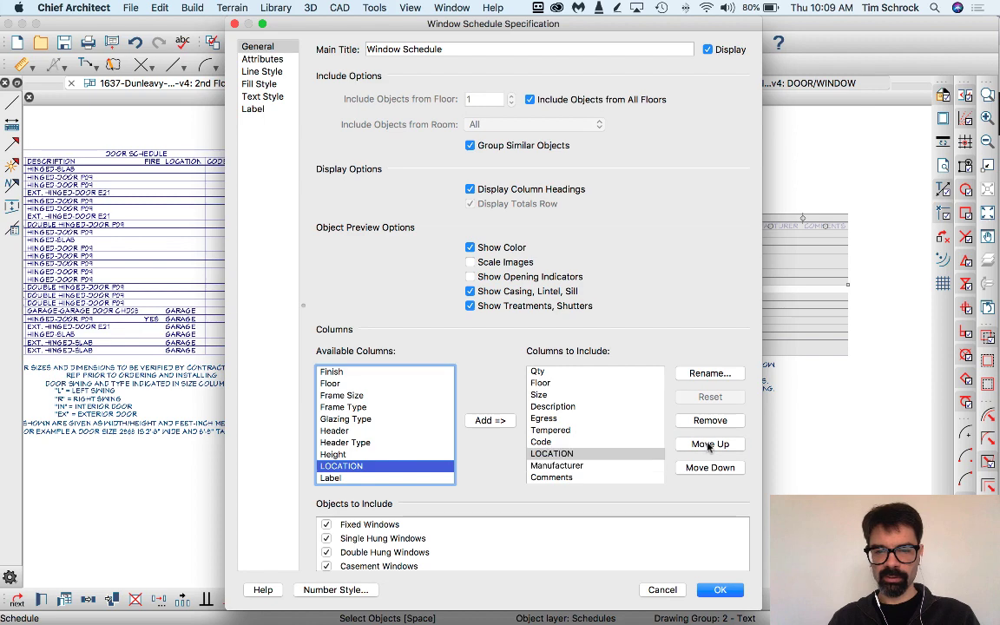
click(710, 445)
click(720, 590)
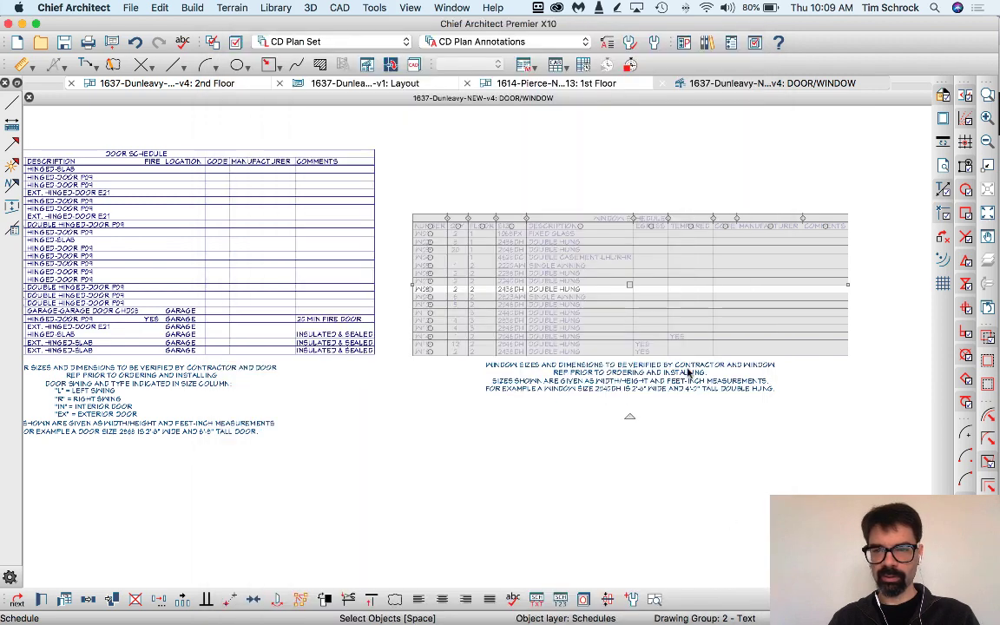
Step: Center the window schedule over its notes and move it up about 3 1/16" to clear the text
shift+click(645, 391)
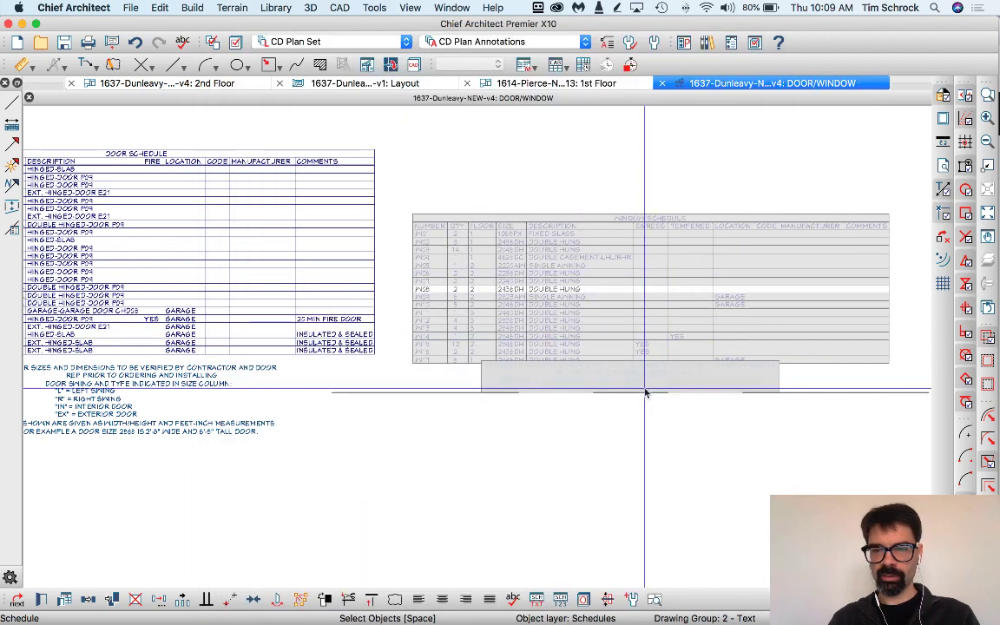
click(639, 384)
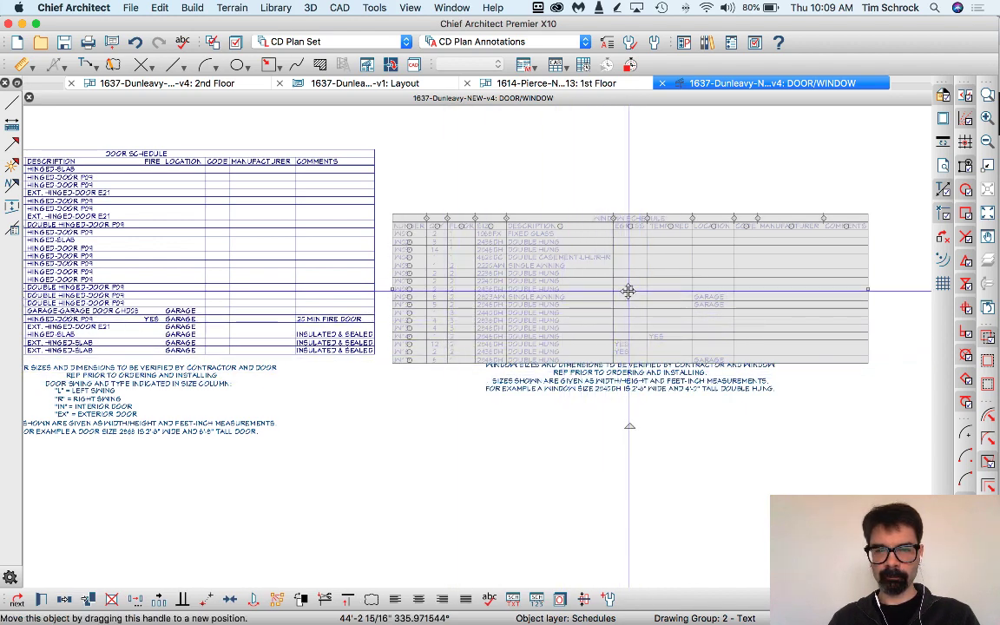
drag(627, 285, 629, 283)
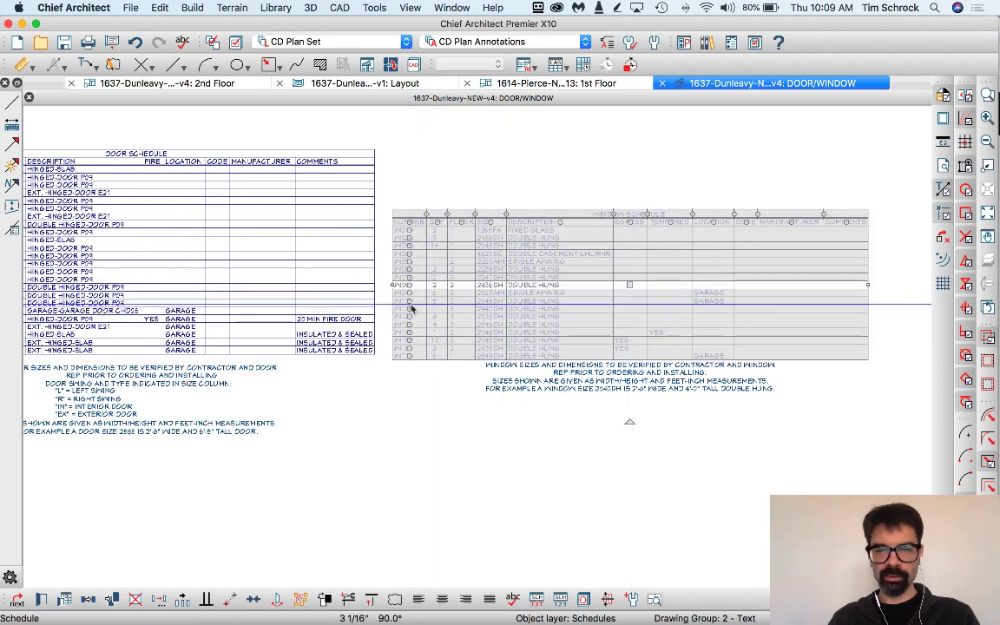
key(Escape)
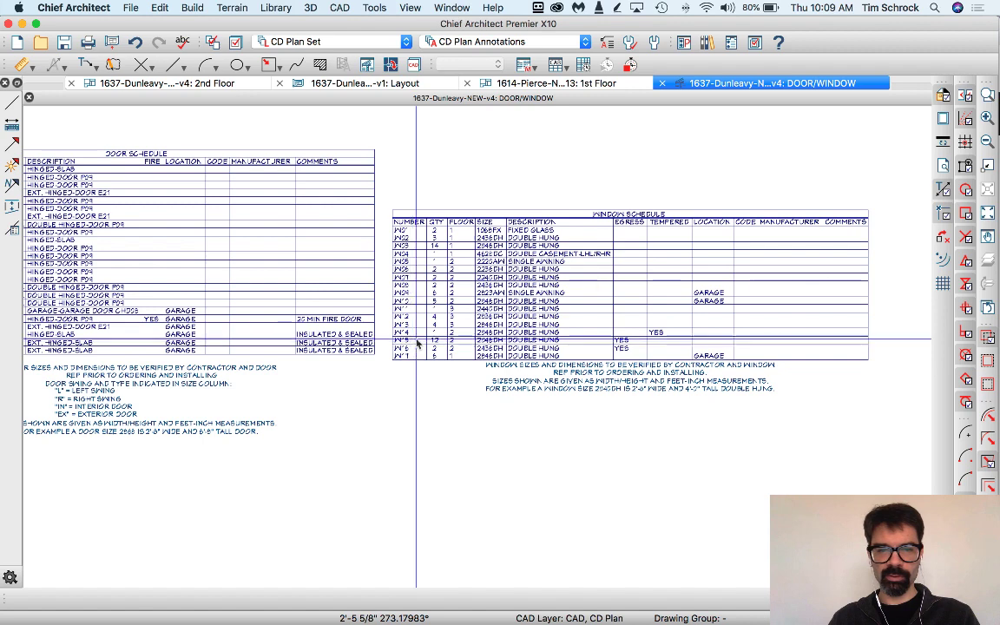
Step: Move the second-floor GARAGE window rows to the end of the window schedule, next to the first-floor GARAGE row
click(411, 315)
mouse_move(411, 315)
mouse_down()
mouse_move(408, 347)
mouse_move(408, 286)
mouse_move(410, 324)
mouse_up()
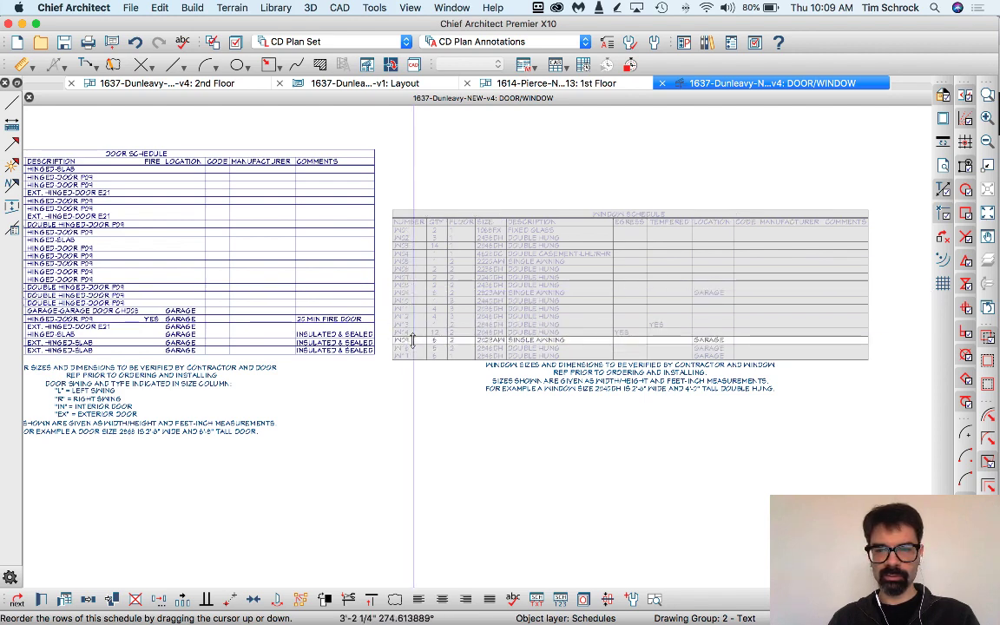
click(413, 340)
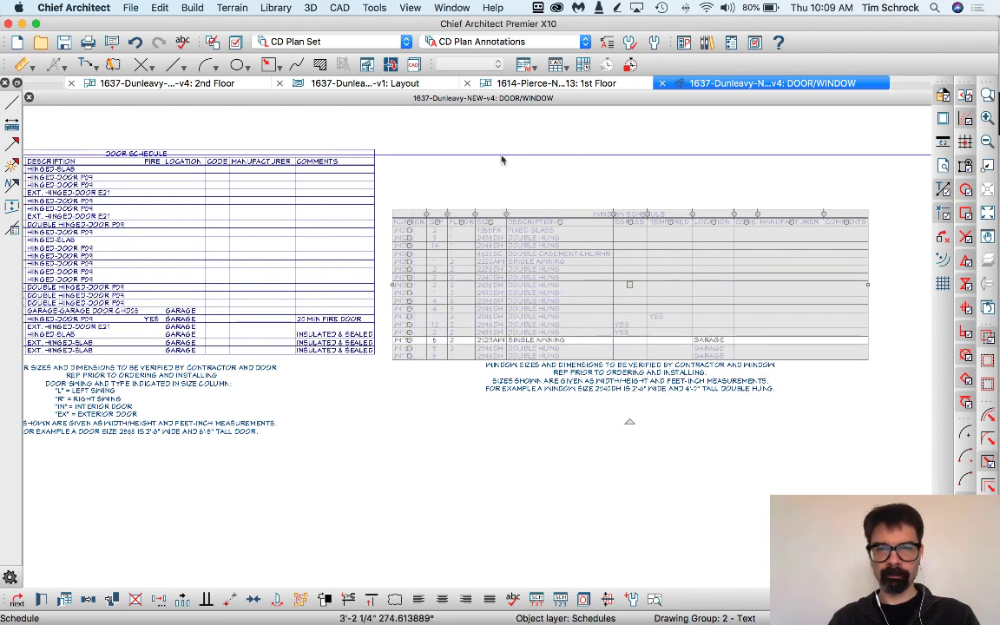
key(Escape)
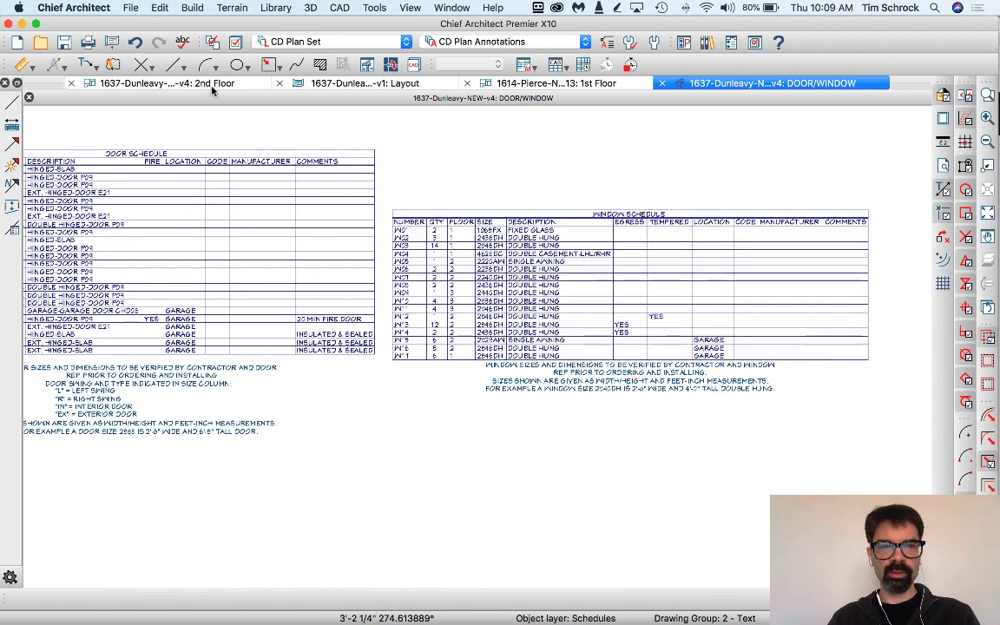
Step: Switch to the second-floor plan and fit both the garage and the house in view
click(212, 85)
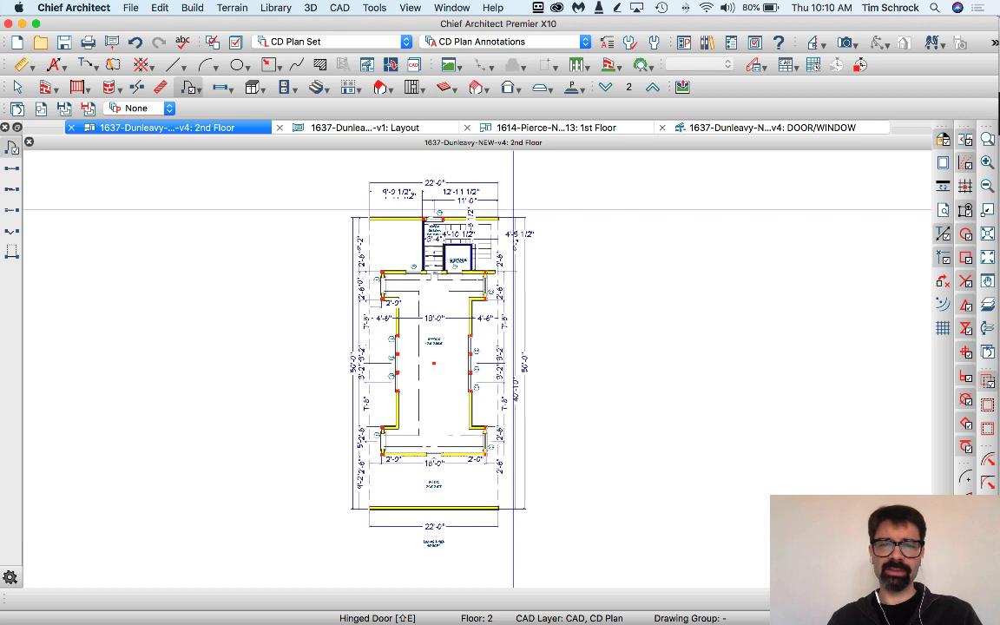
click(986, 258)
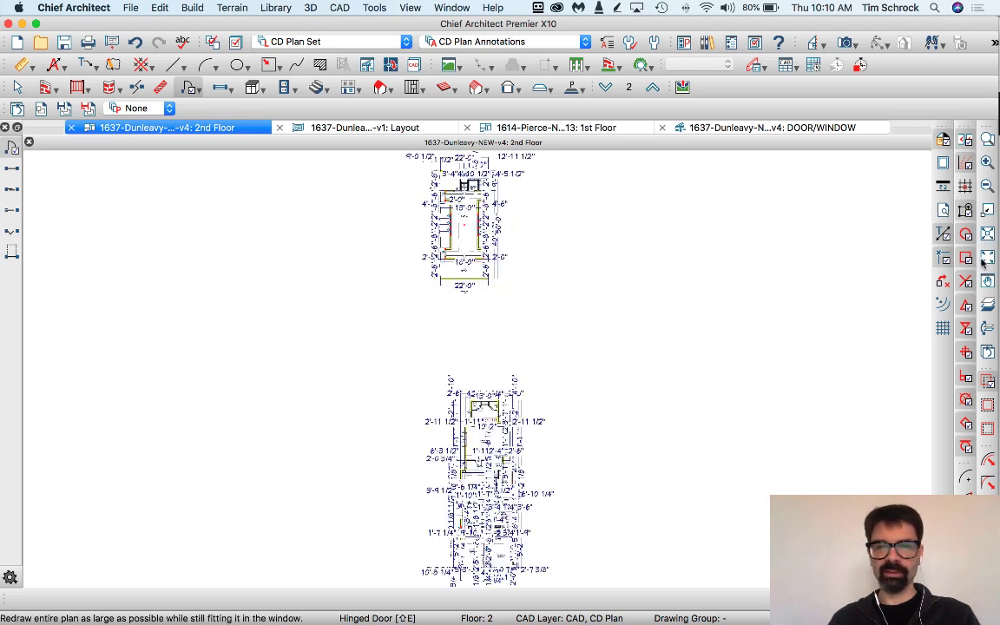
click(220, 88)
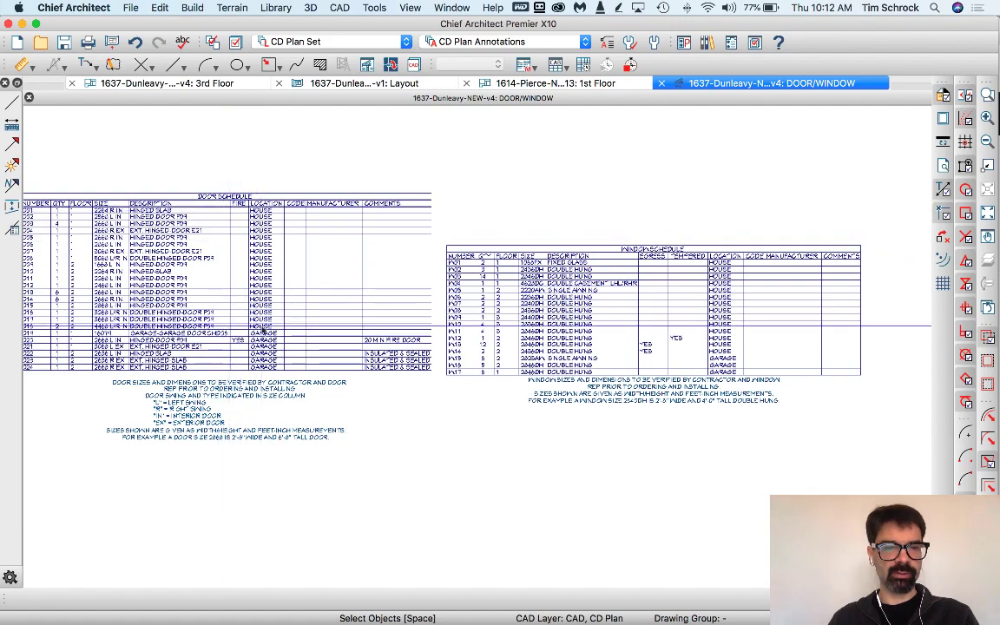
Step: Move the first-floor GARAGE double-hung row above the second-floor GARAGE rows in the window schedule
scroll(518, 357, up, 4)
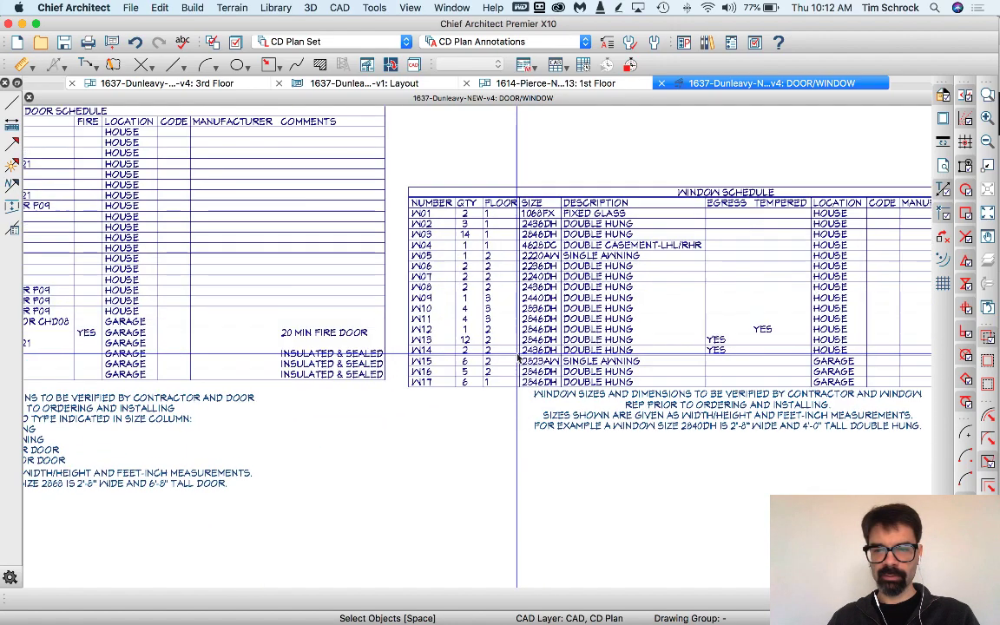
click(444, 384)
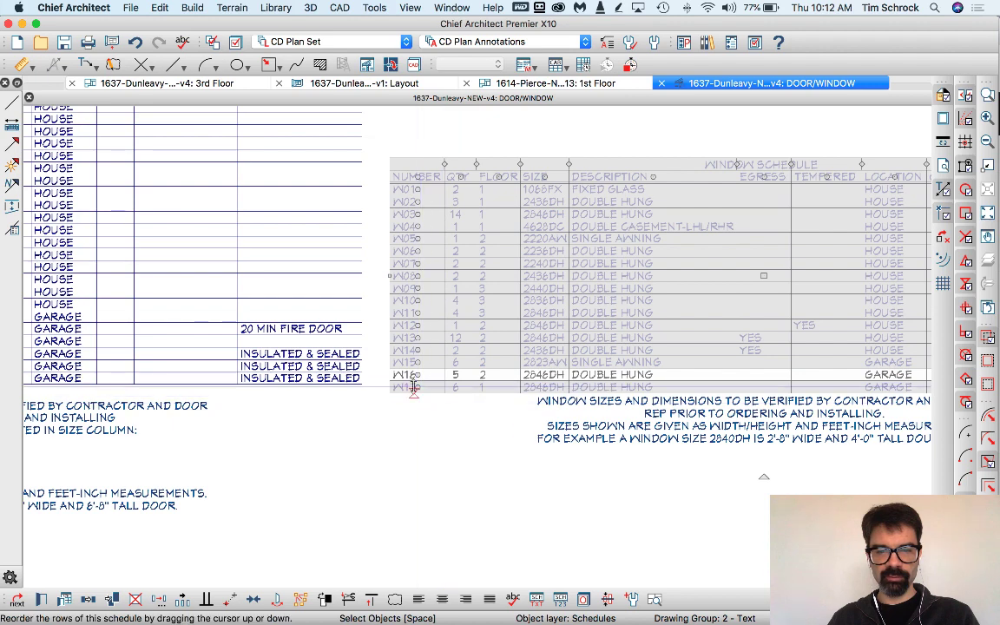
drag(414, 388, 415, 362)
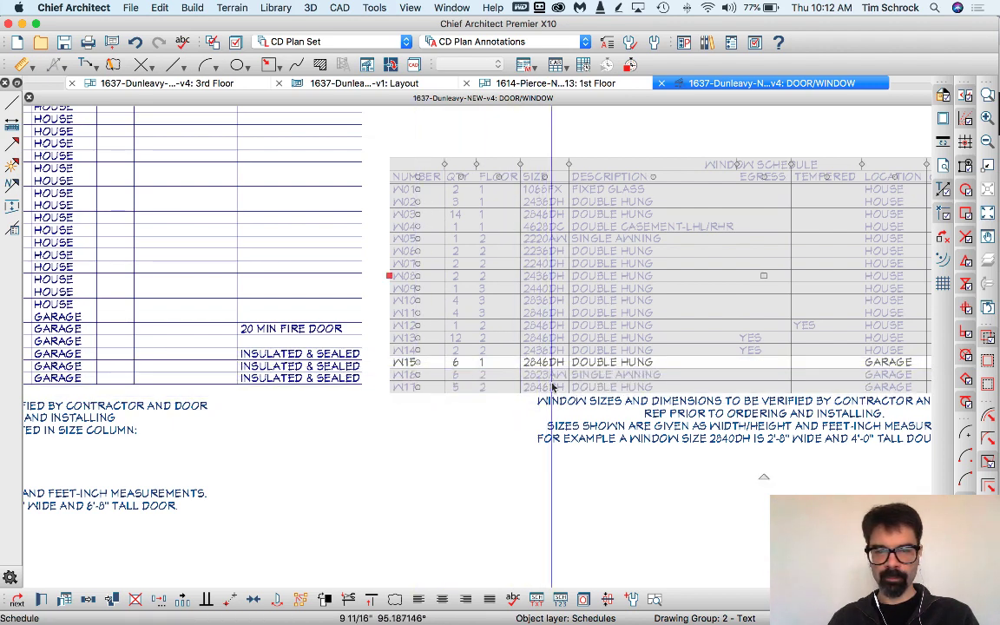
click(488, 449)
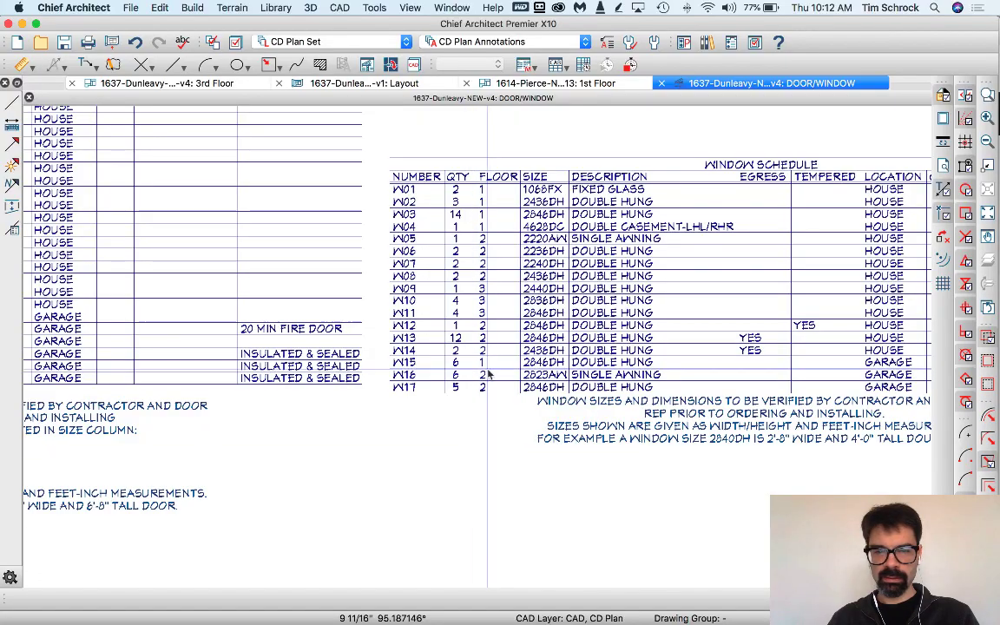
Step: Move the three second-floor HOUSE rows marked tempered or egress above the third-floor HOUSE rows in the window schedule
scroll(540, 424, down, 5)
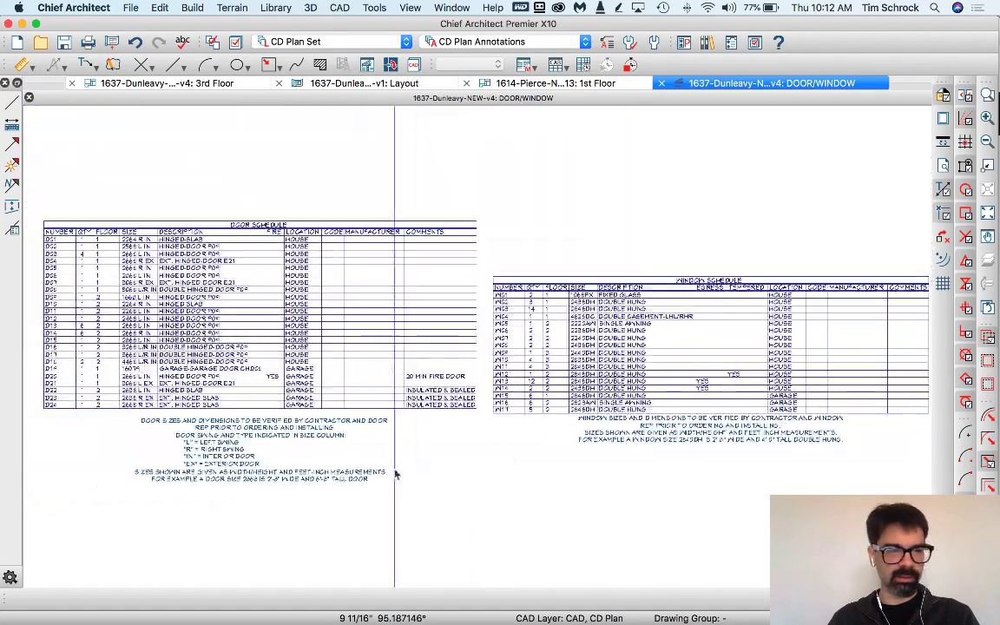
scroll(414, 477, up, 2)
scroll(358, 406, up, 5)
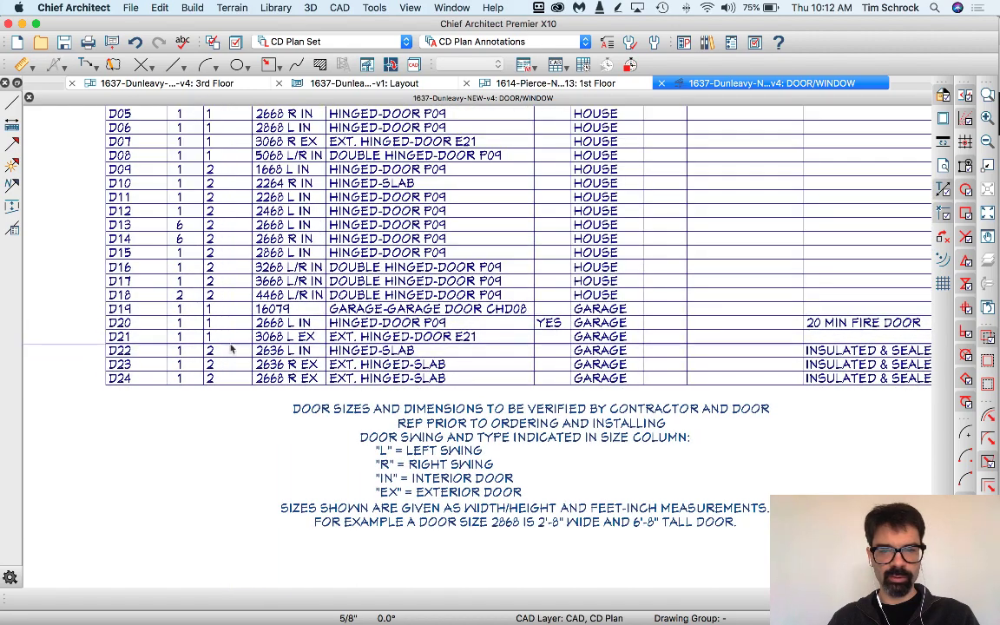
scroll(213, 320, down, 2)
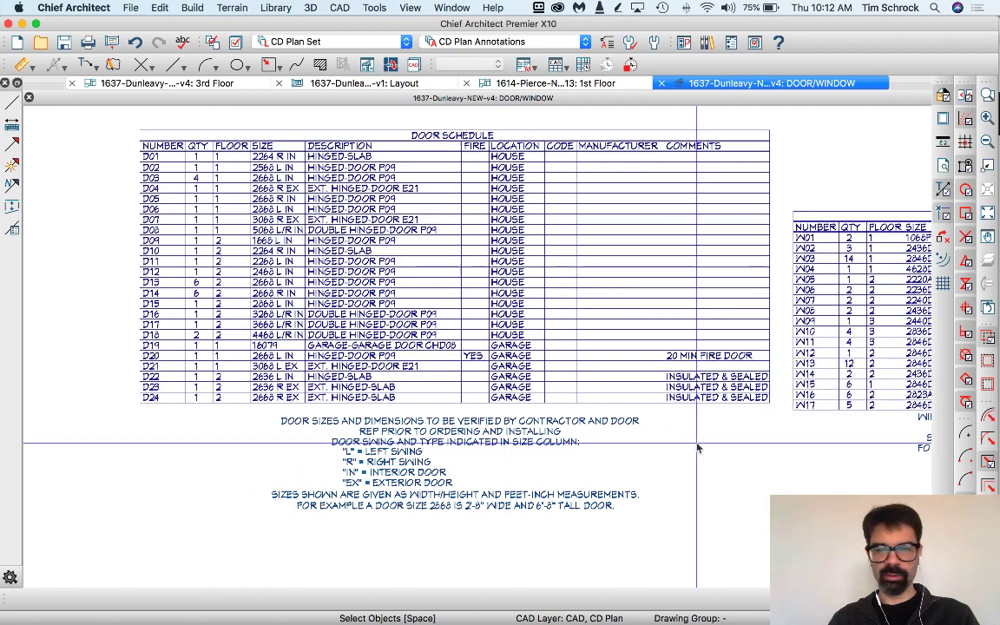
scroll(271, 436, right, 10)
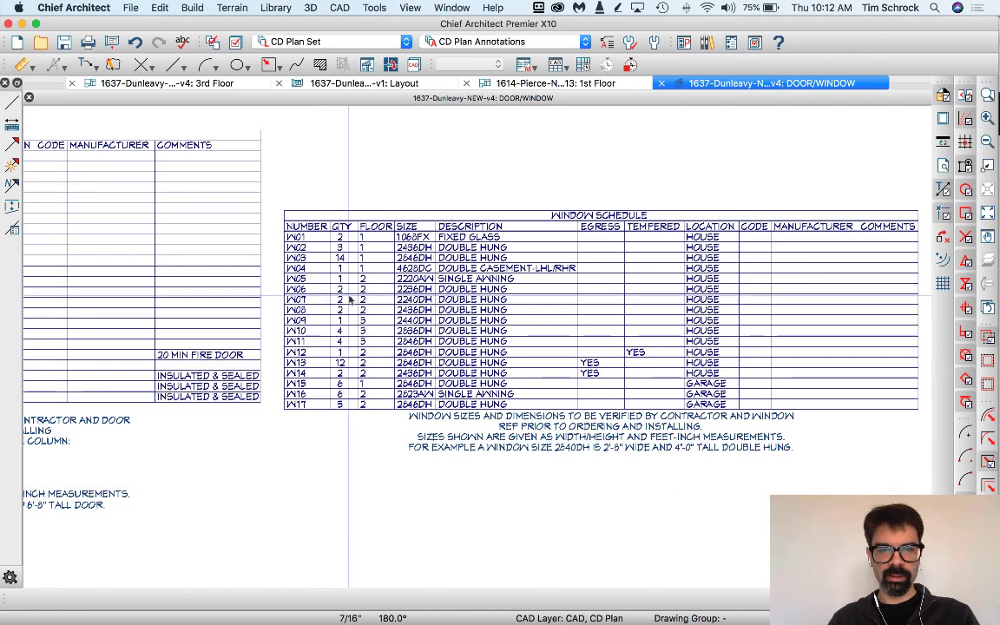
click(361, 364)
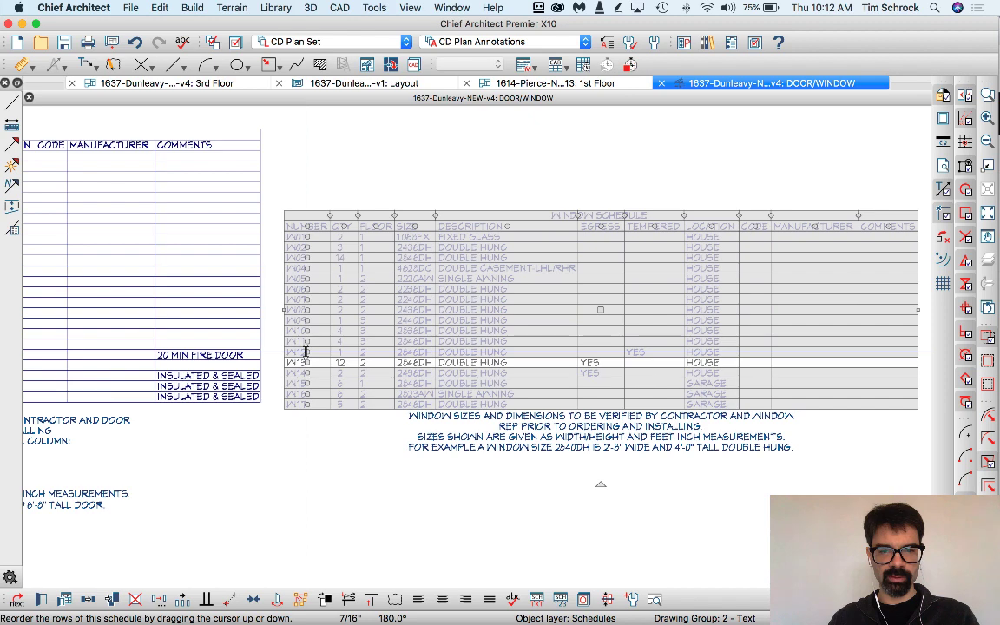
drag(305, 351, 303, 320)
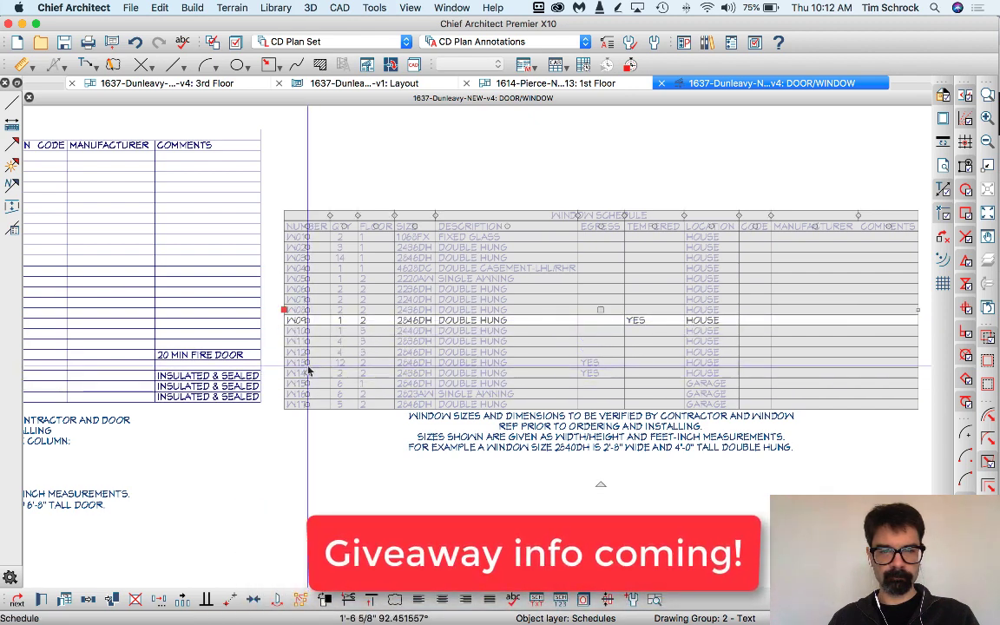
drag(304, 362, 303, 331)
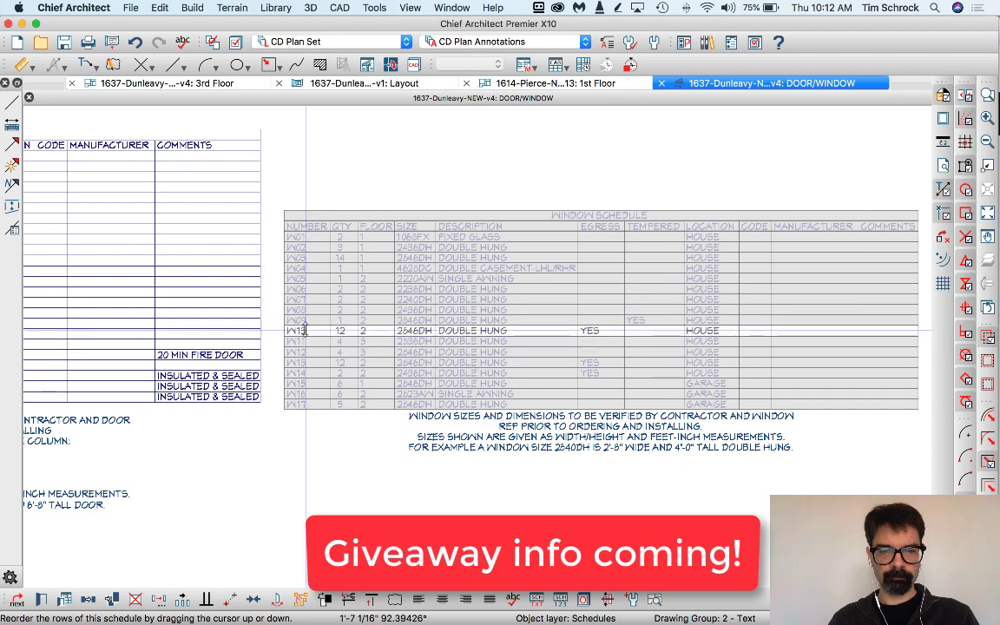
drag(306, 372, 307, 341)
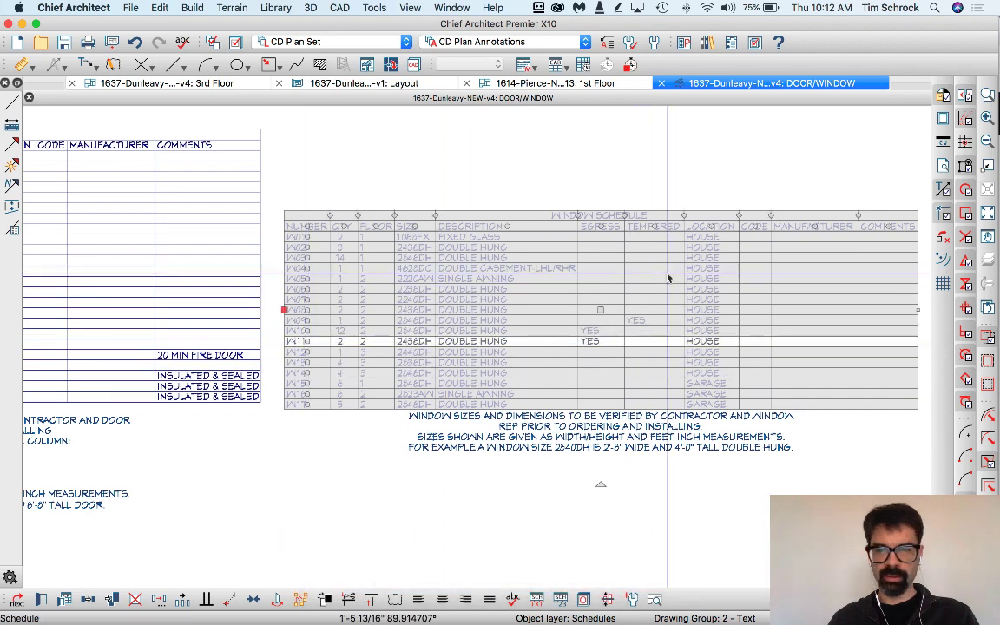
key(Escape)
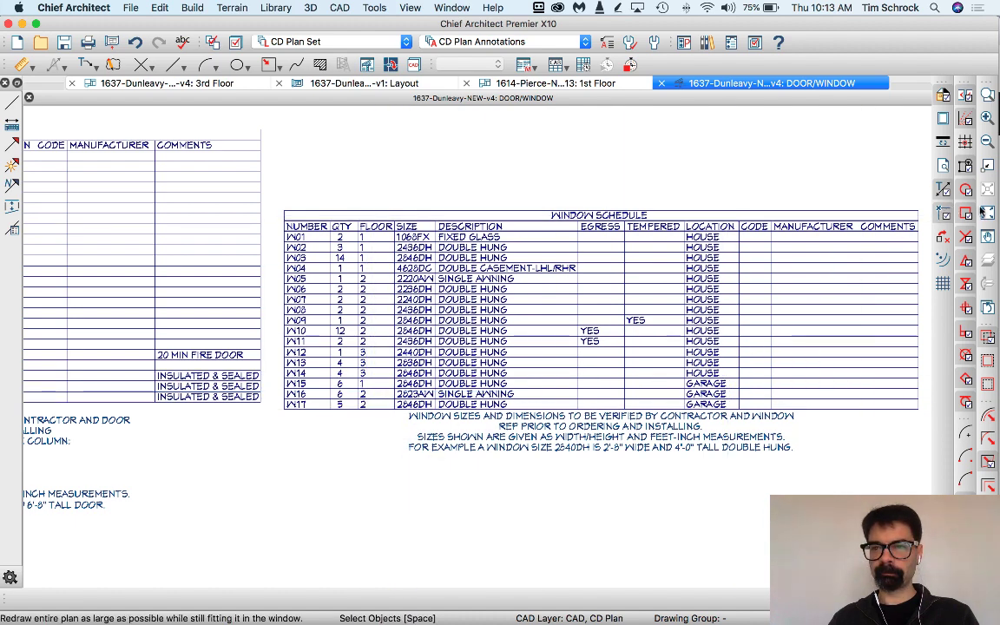
click(985, 211)
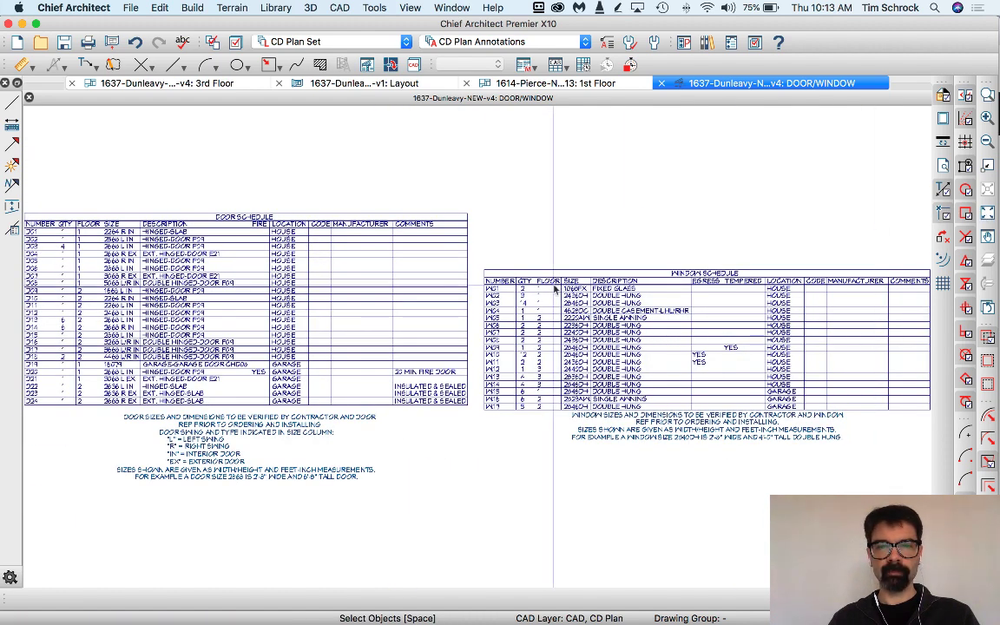
Step: Open the object information of the small double-hung attic window, 32" by 42", on the 3rd Floor plan
click(224, 85)
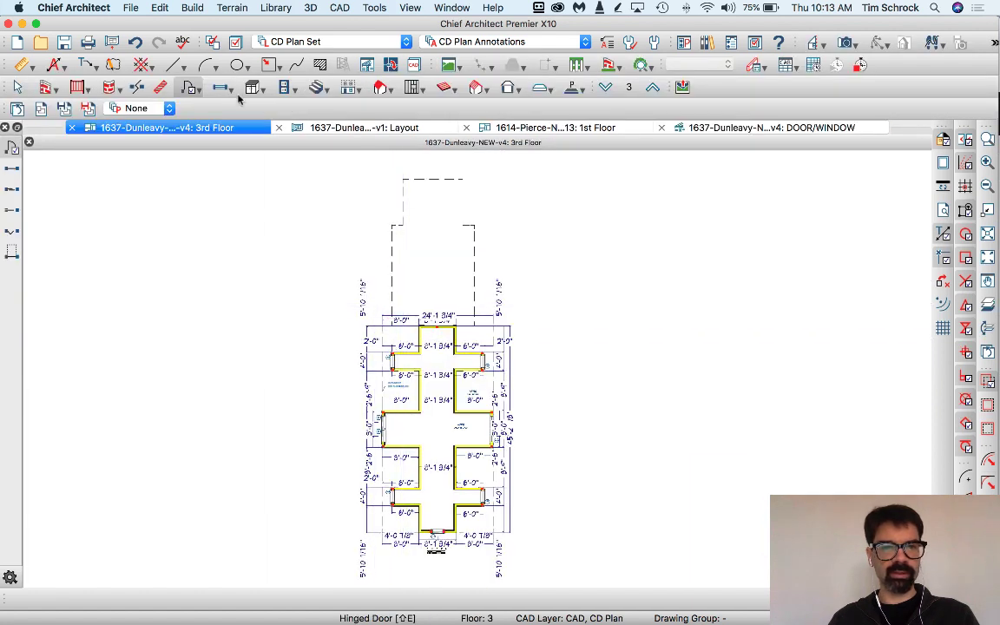
click(221, 89)
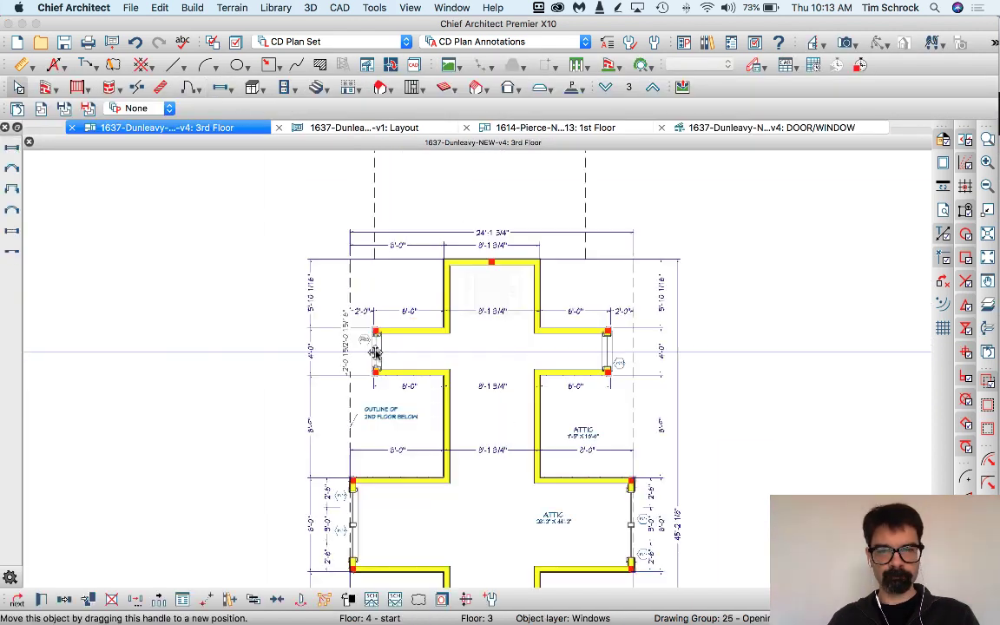
double_click(375, 352)
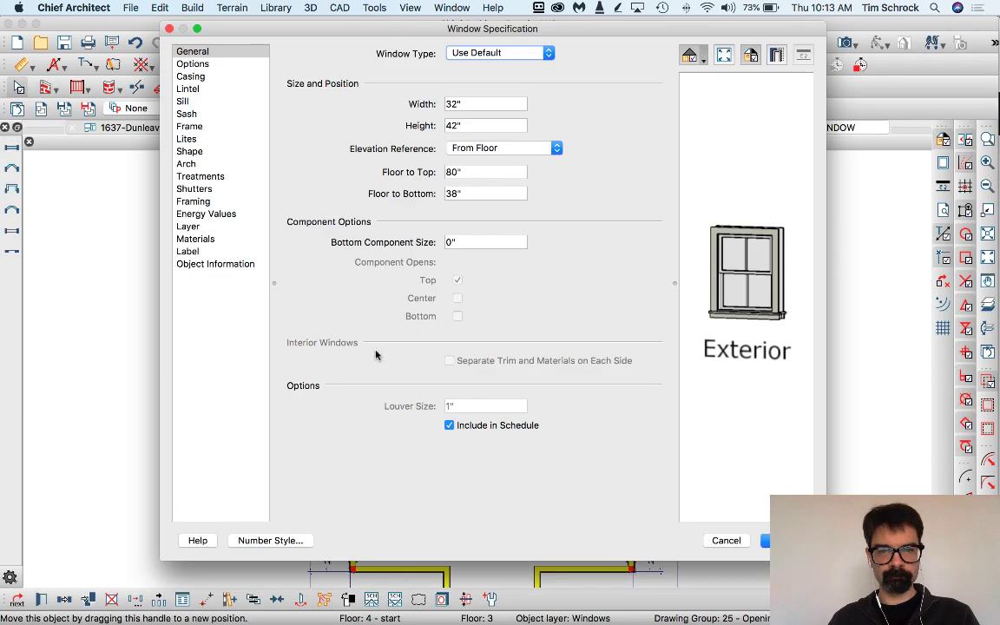
click(206, 265)
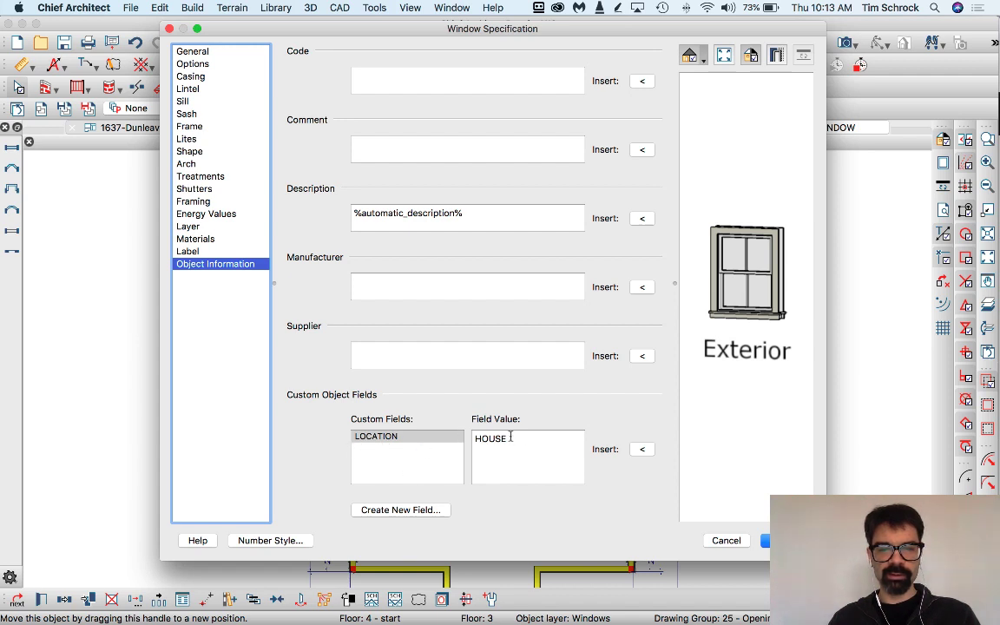
Step: Examine the User Defined and Object Specific macros that can be inserted into the LOCATION field value
click(642, 450)
mouse_move(668, 457)
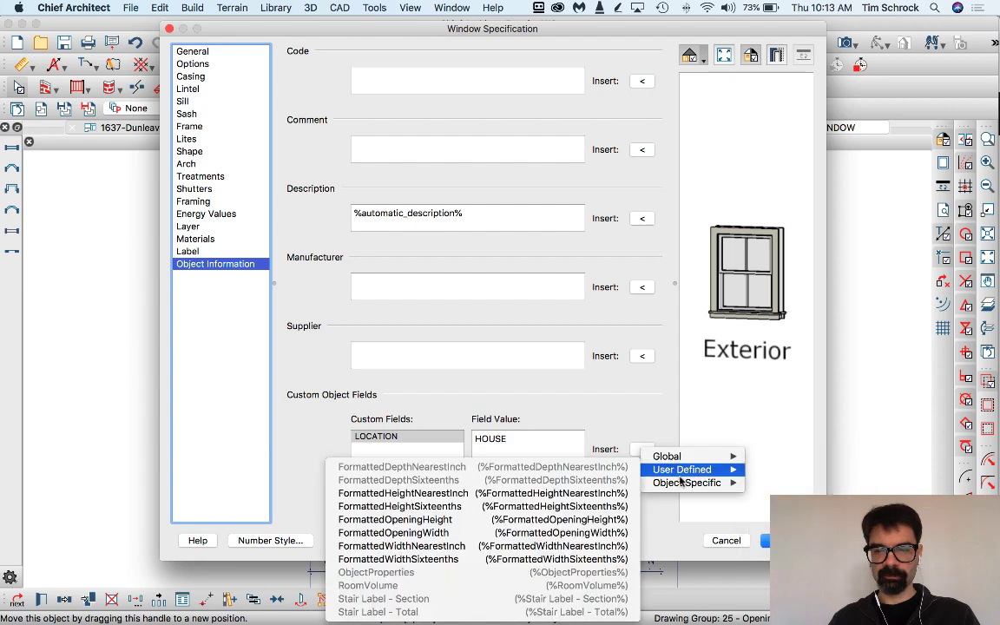
mouse_move(683, 487)
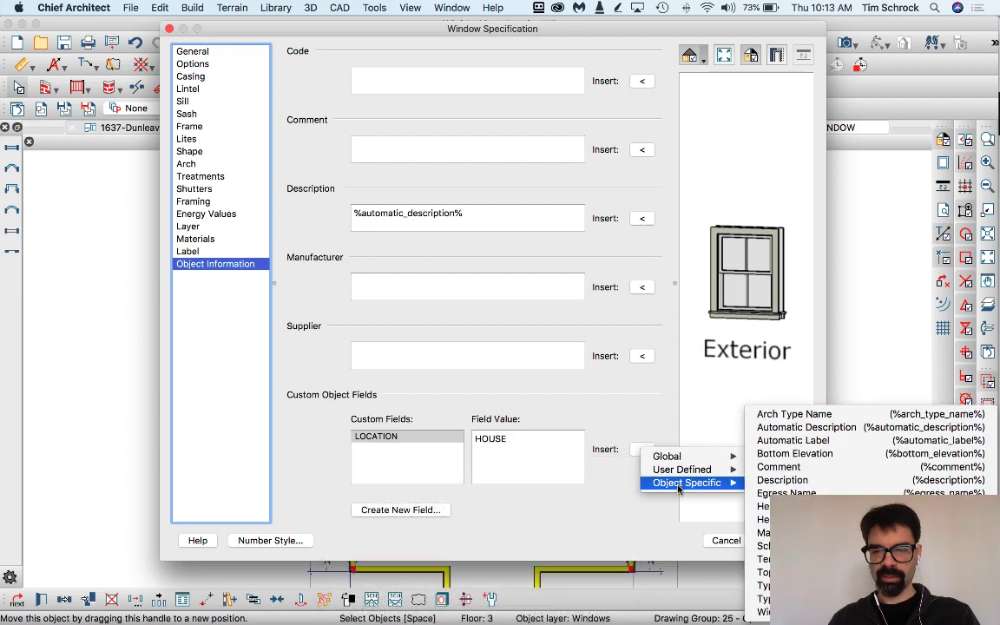
click(607, 494)
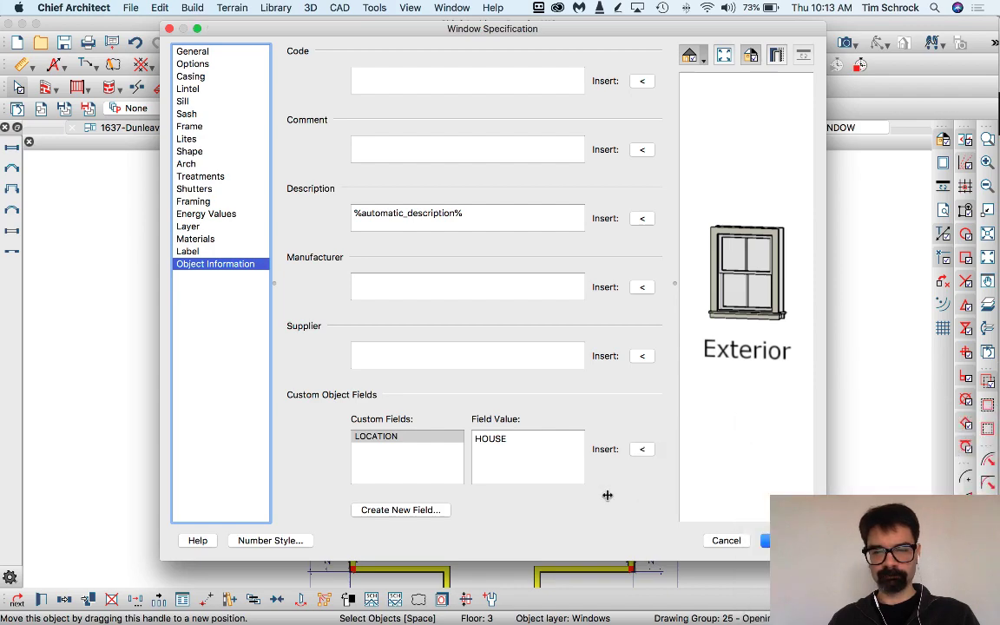